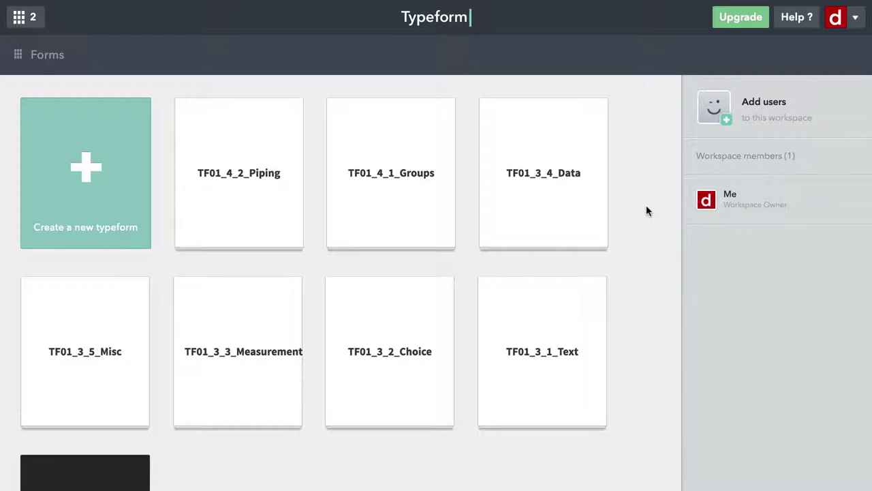
Open the TF01_4_2_Piping form and look at its welcome screen settings without changing anything
left_click(248, 184)
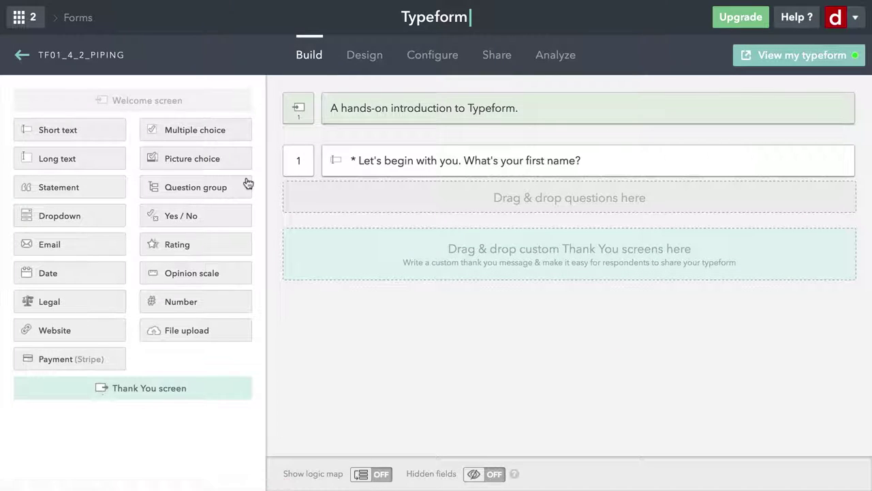
left_click(453, 114)
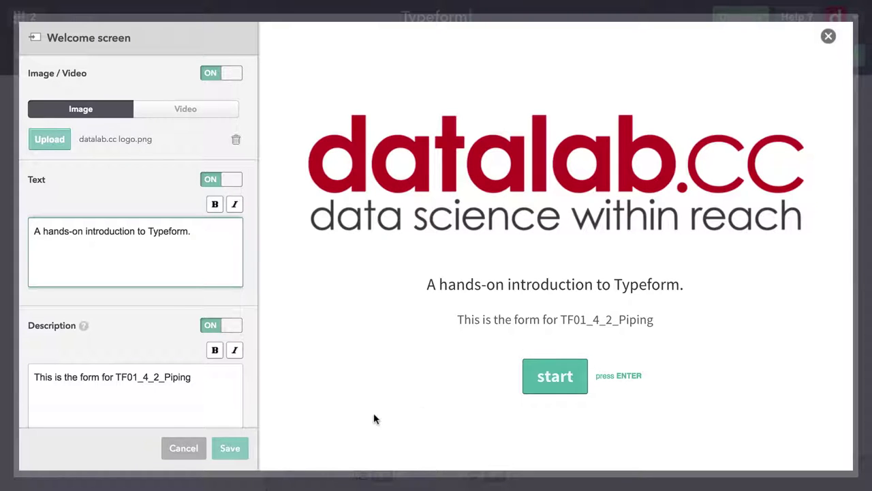
left_click(184, 448)
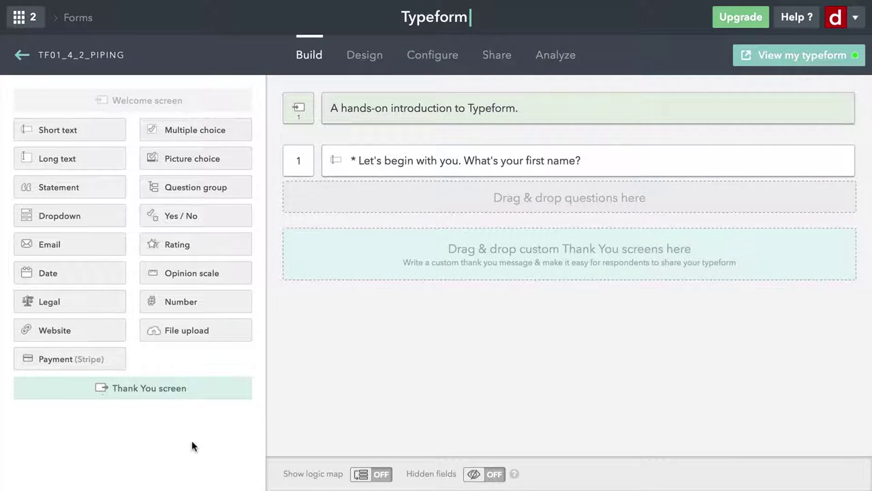
left_click(468, 174)
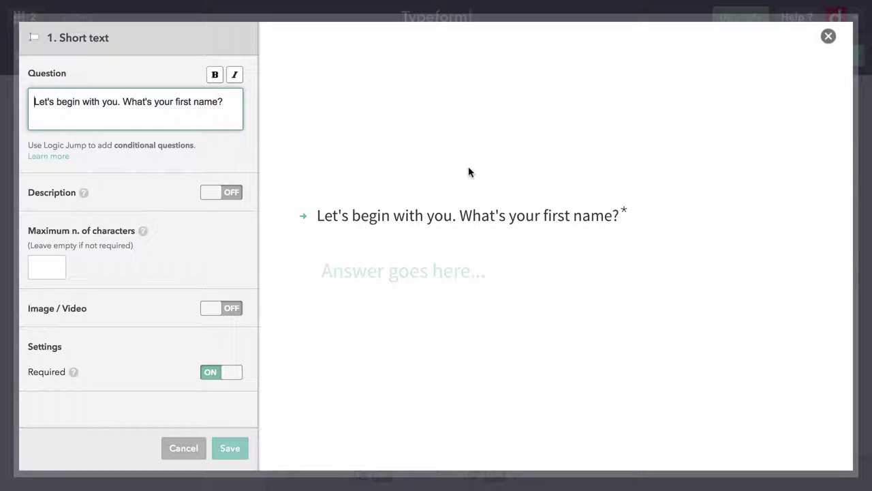
left_click(828, 36)
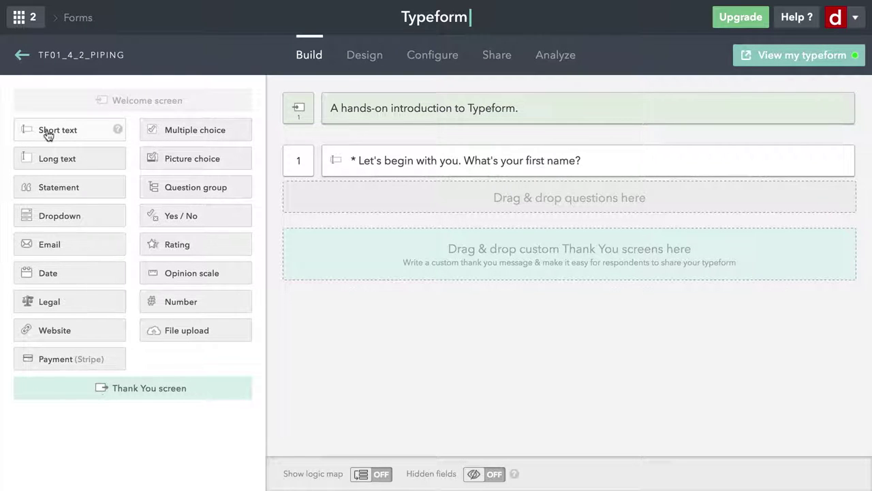
Add short-text question 2 reading 'Thanks, . And what's your email address?' with {name} removed
left_click_drag(48, 134, 362, 192)
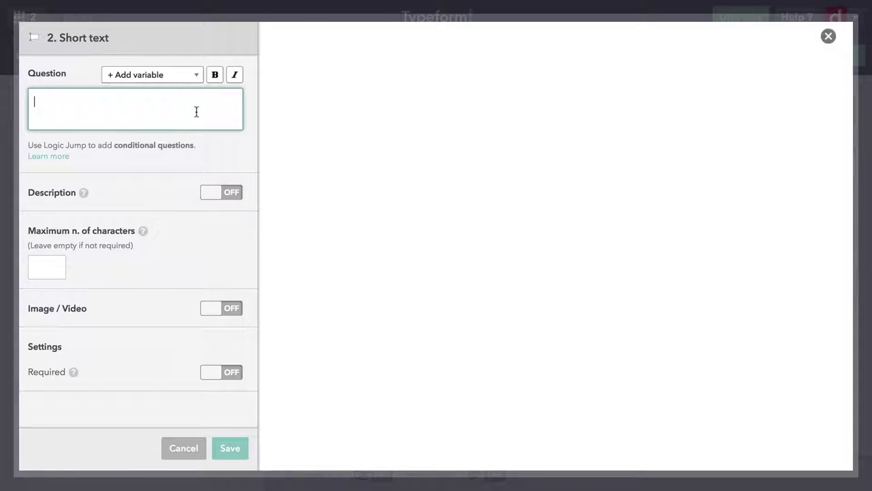
type("Thanks, {name}. And what's your email address?")
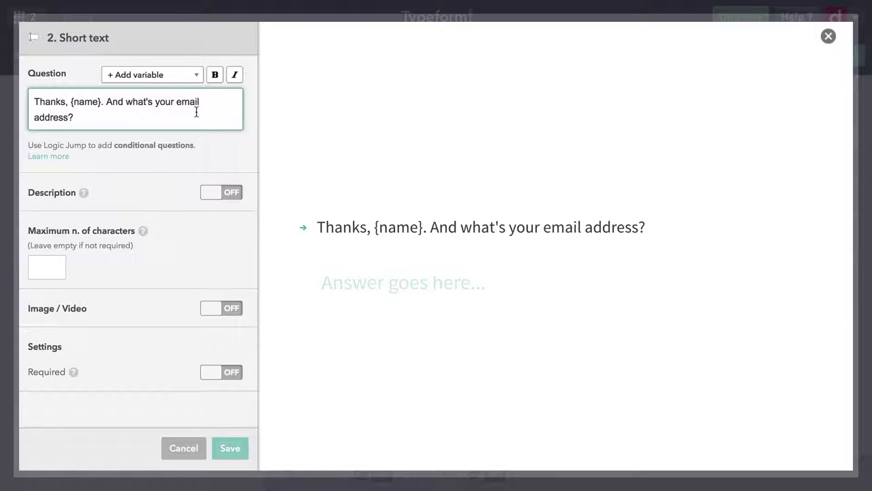
left_click(102, 102)
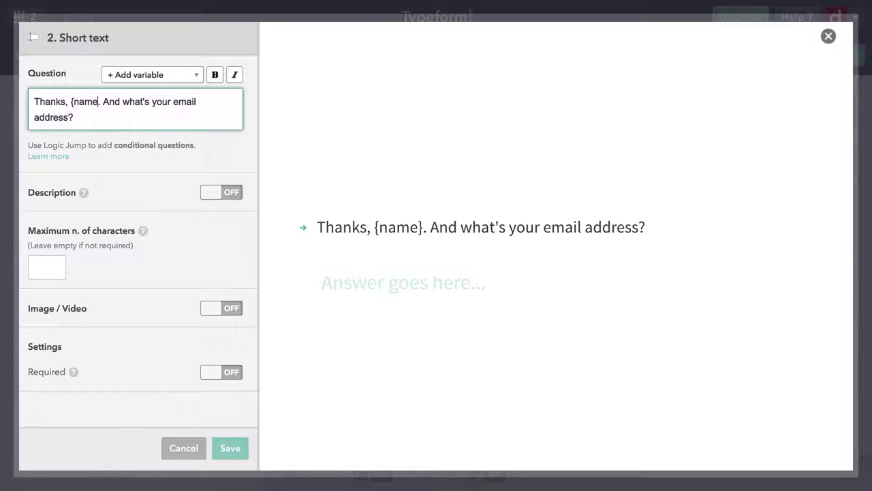
key("BackSpace")
key("BackSpace")
key("BackSpace")
key("BackSpace")
key("BackSpace")
key("BackSpace")
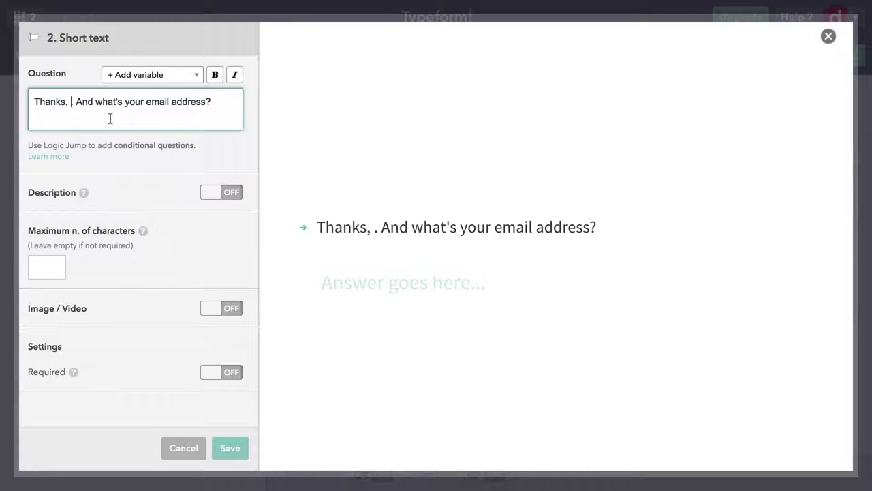
Pipe the '1 - Let's begin with you' answer into question 2 after 'Thanks,' and save
left_click(193, 78)
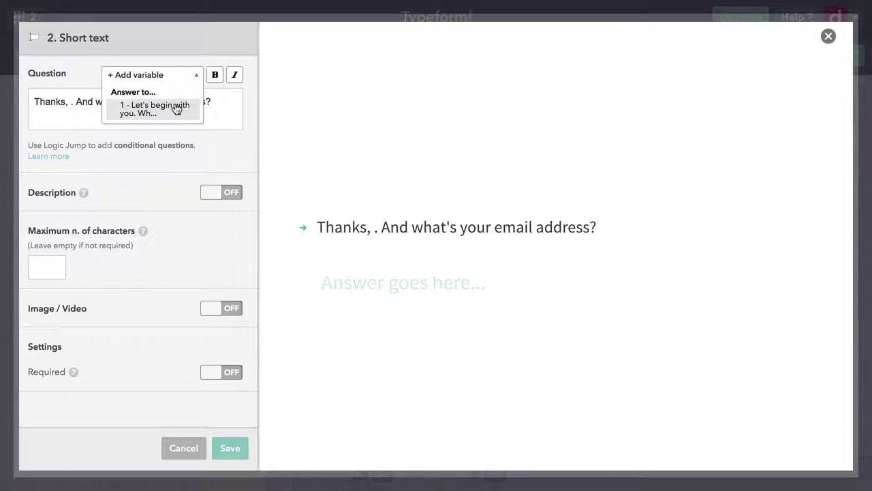
left_click(176, 109)
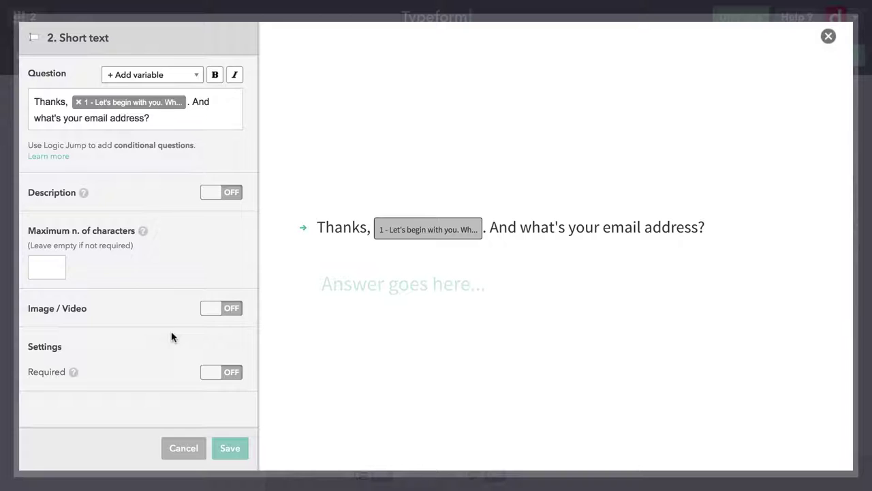
left_click(231, 449)
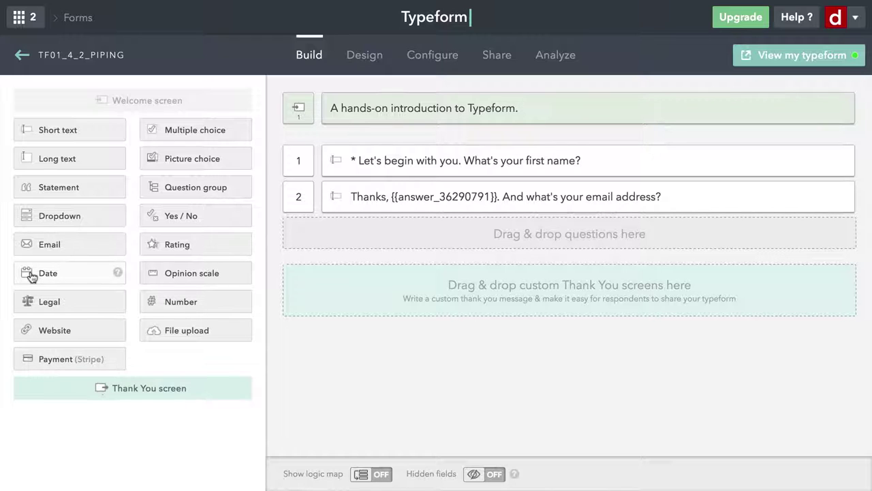
Add date question 3 asking for the birthday, piping the question 2 email answer in place of {email}
left_click_drag(31, 276, 362, 220)
left_click_drag(33, 274, 333, 219)
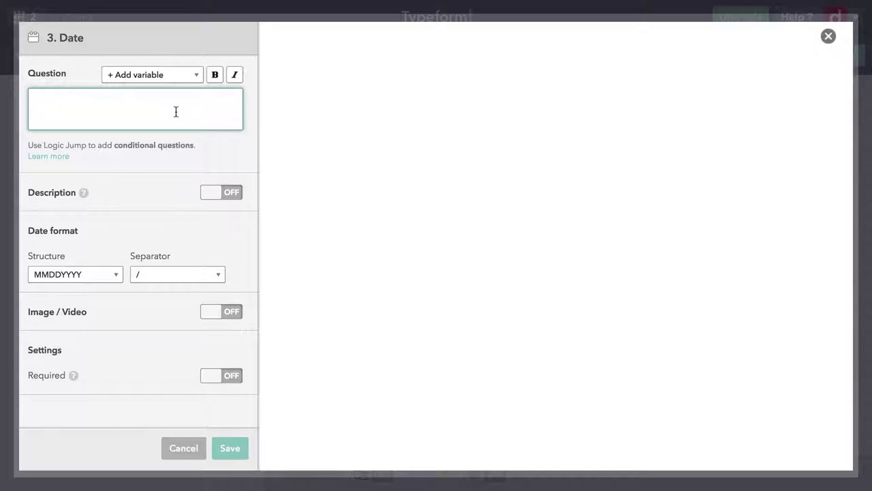
type("Got it: {email}. While we're at it, what's your birthday?")
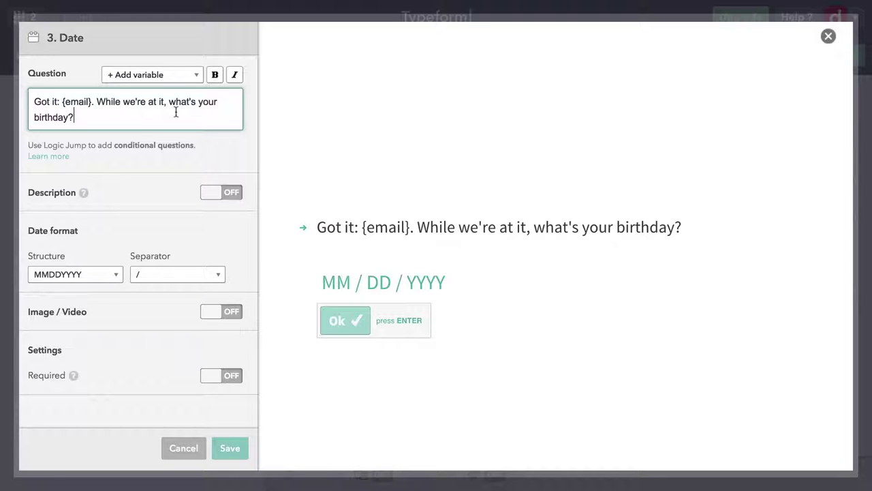
left_click(90, 102)
key("BackSpace")
key("BackSpace")
key("BackSpace")
key("BackSpace")
key("BackSpace")
key("BackSpace")
key("BackSpace")
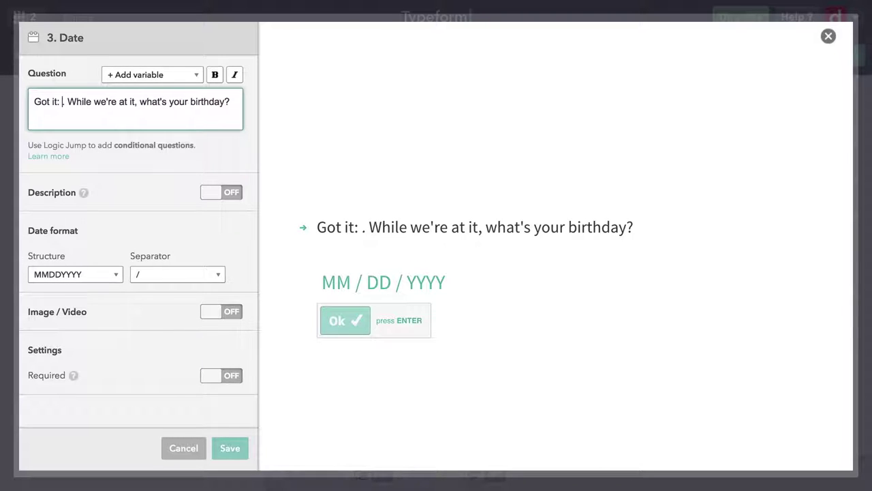
left_click(196, 80)
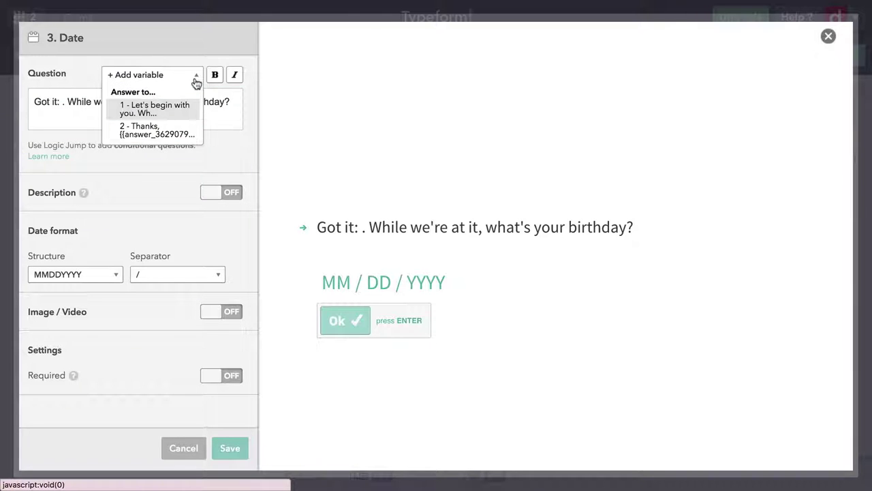
left_click(166, 134)
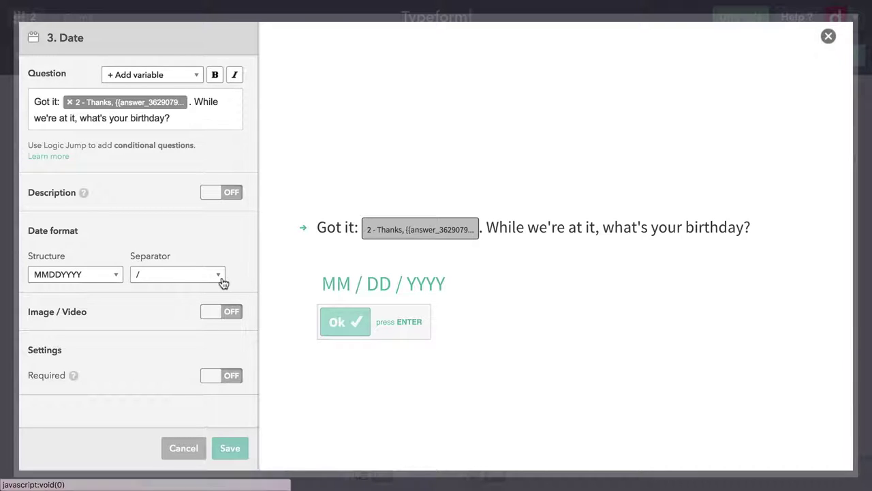
Set the date separator to '.' and save the birthday question
left_click(216, 278)
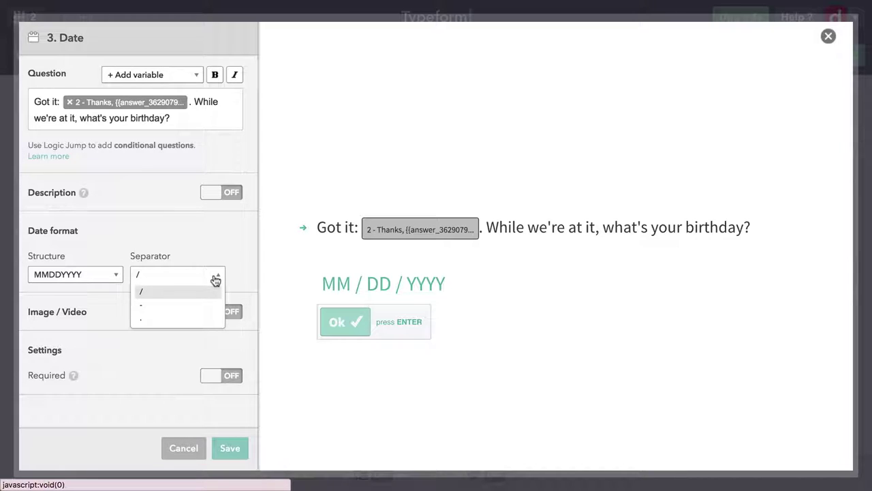
left_click(191, 318)
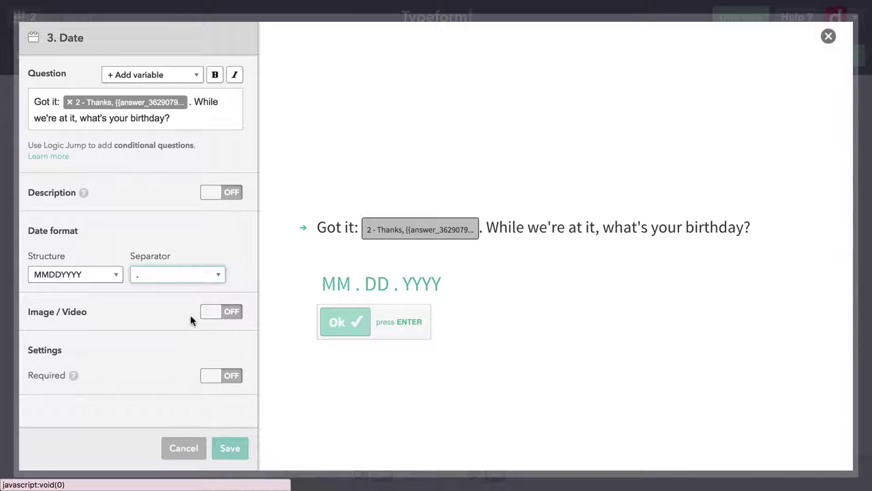
left_click(232, 449)
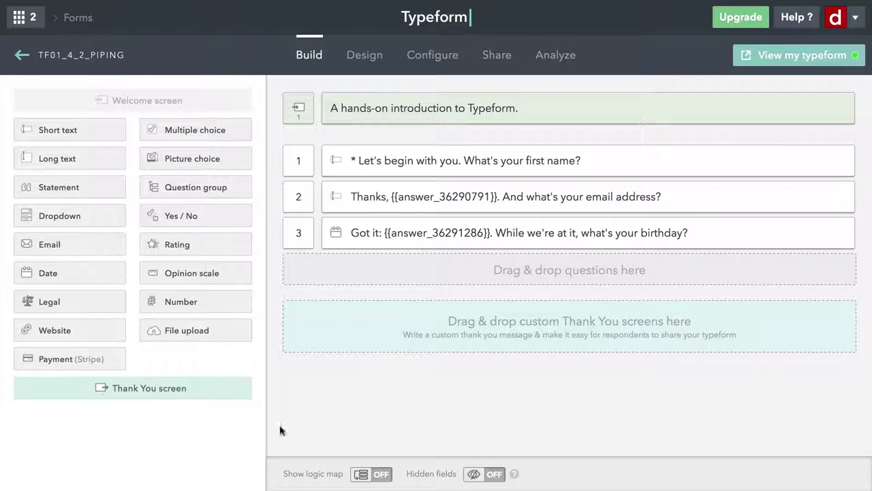
mouse_move(399, 243)
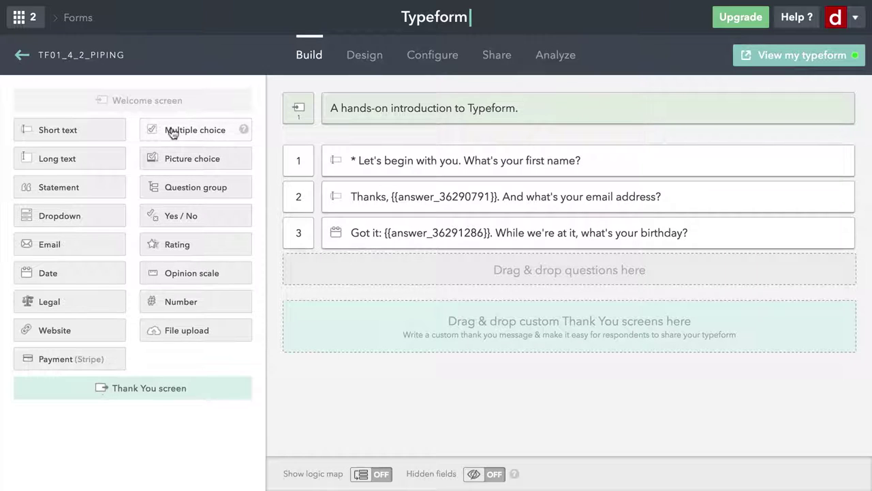
Add multiple-choice question 4 about cake, replacing {date} with the piped question 3 birthday answer
left_click_drag(172, 133, 359, 263)
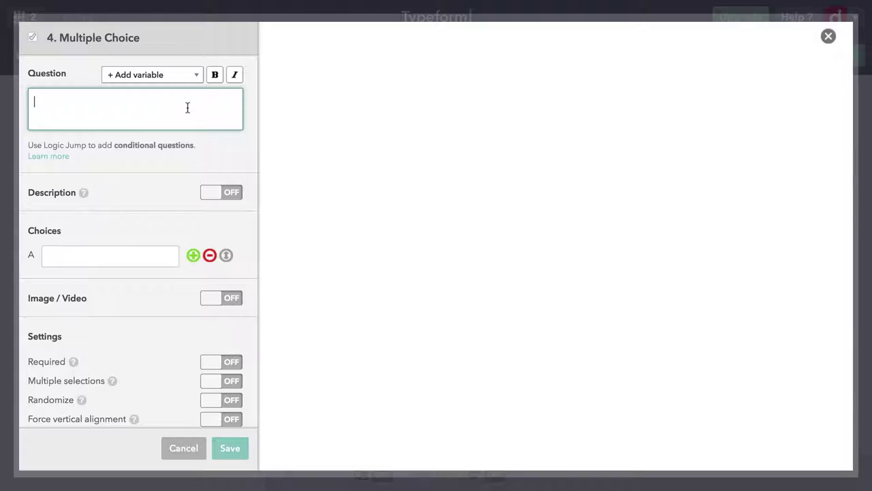
type("Great! We'll make sure to sing you a song on {date}. By the way, kind of cake do you like?")
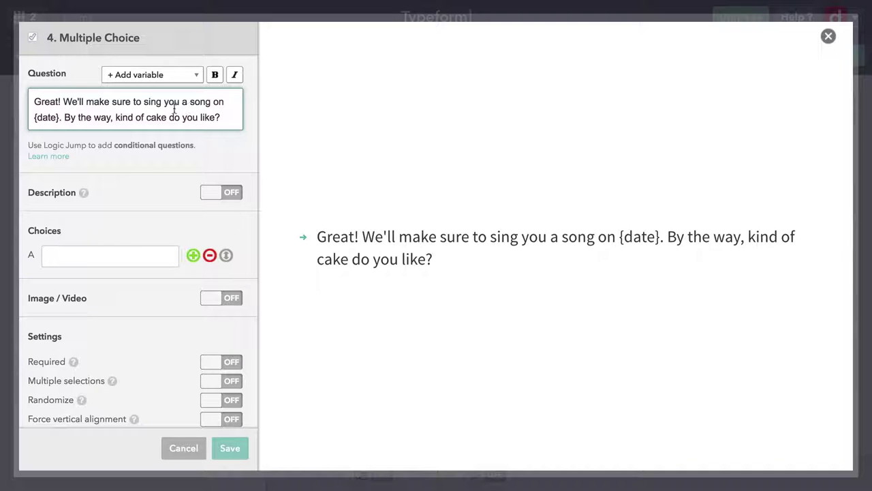
left_click(58, 117)
key("BackSpace")
key("BackSpace")
key("BackSpace")
key("BackSpace")
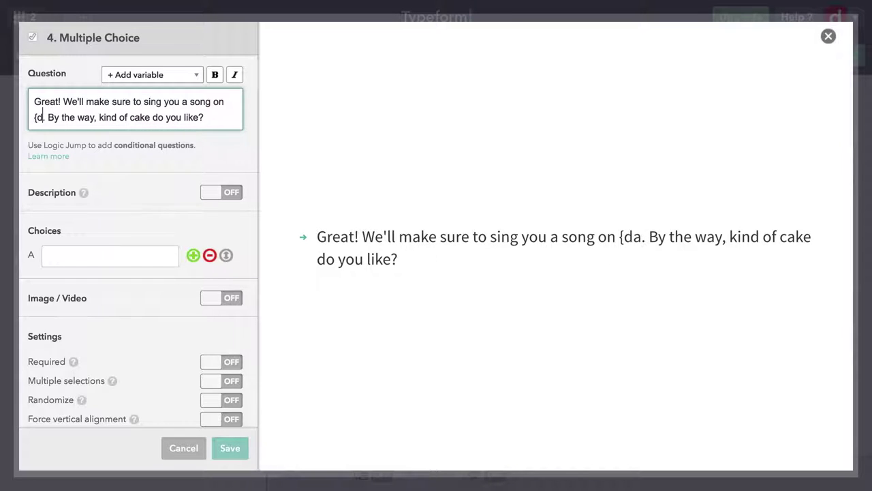
key("BackSpace")
key("BackSpace")
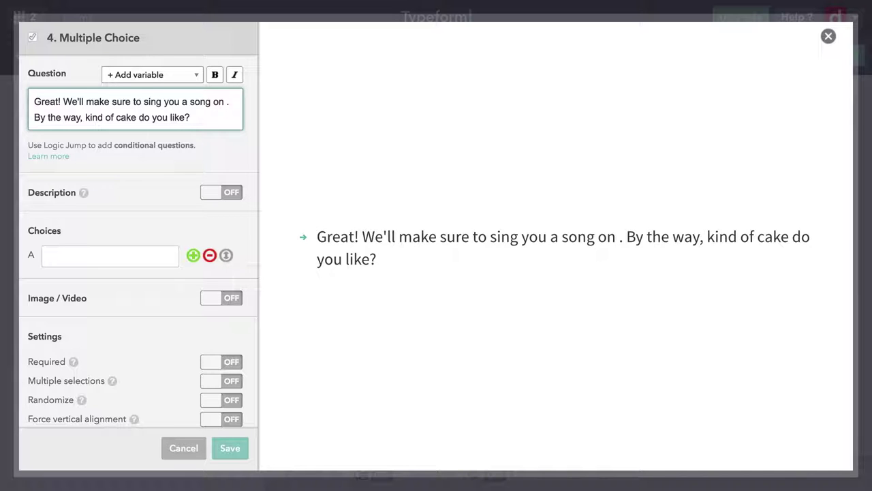
left_click(170, 77)
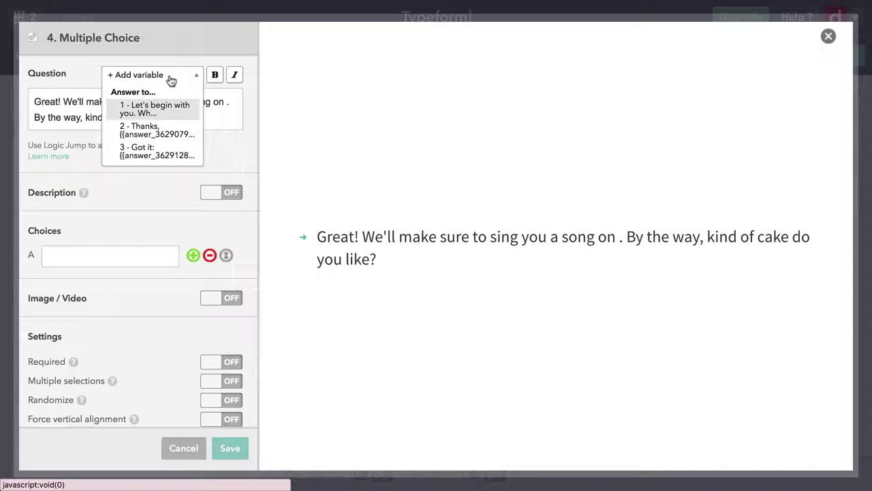
left_click(155, 154)
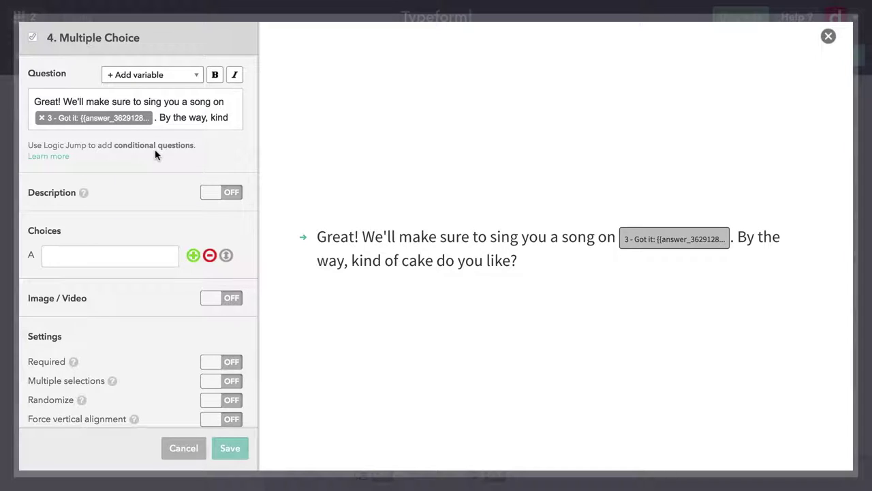
Enter the choices Chocolate, Vanilla, Lemon, Carrot, Red velvet and Other
left_click(122, 256)
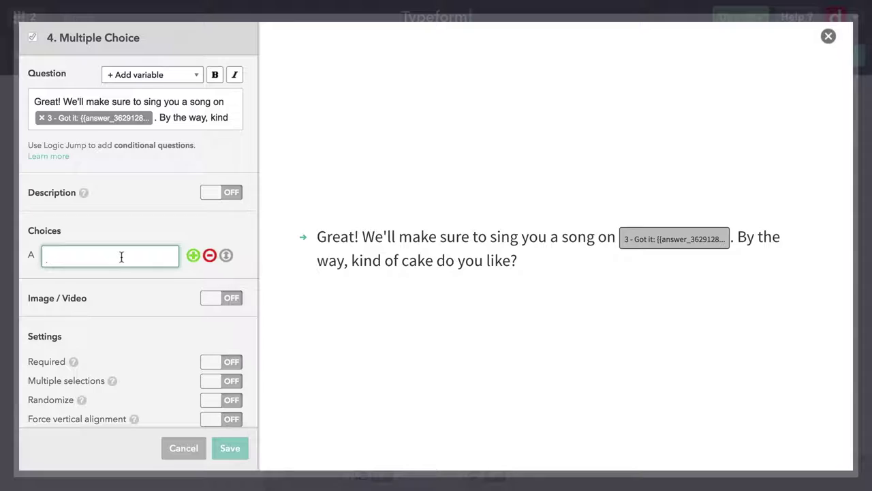
type("Ch")
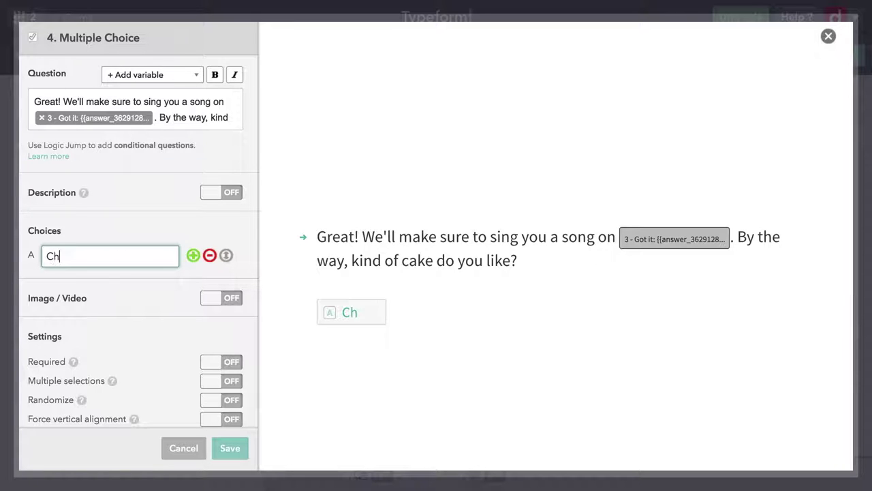
type("ocolate")
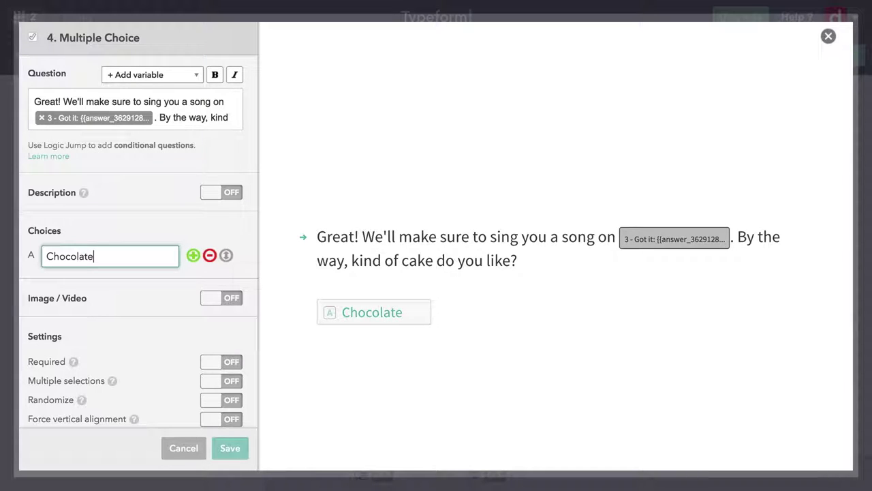
key("Return")
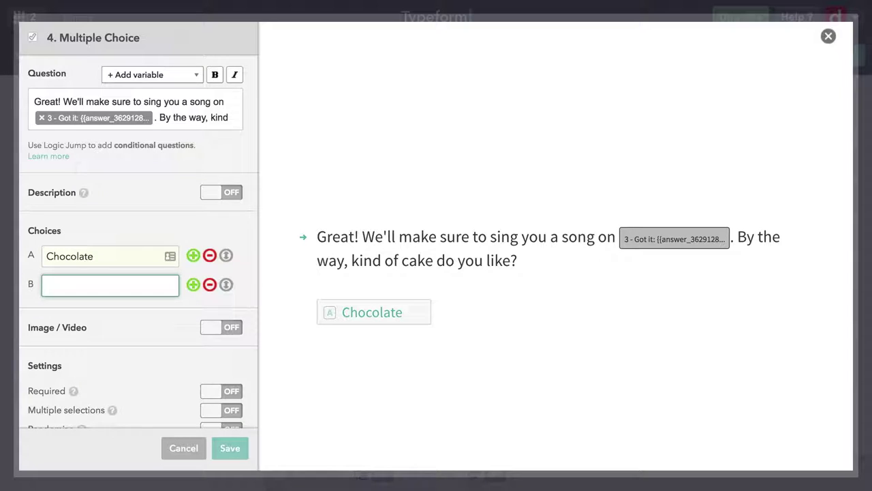
type("Vanilla")
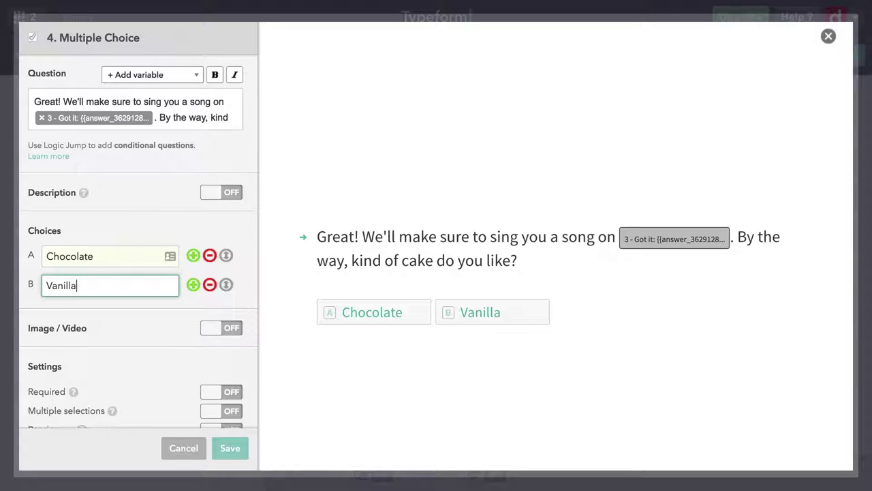
key("Return")
type("Lemon")
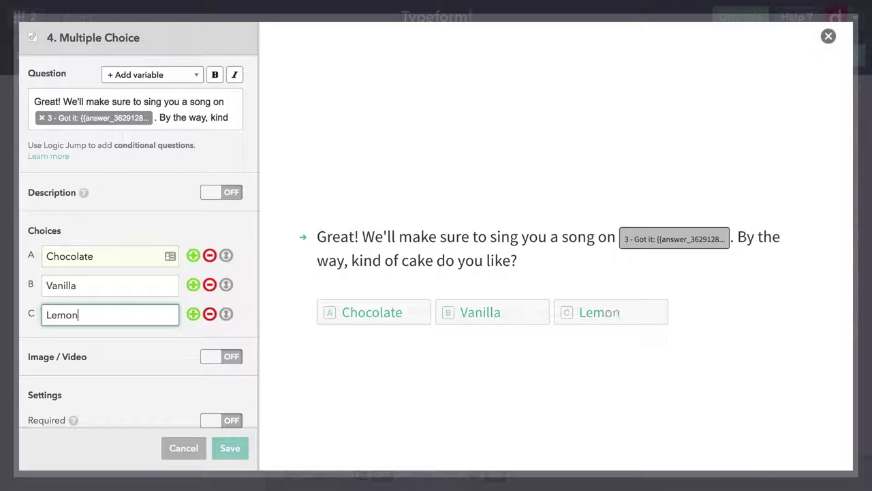
key("Return")
type("C")
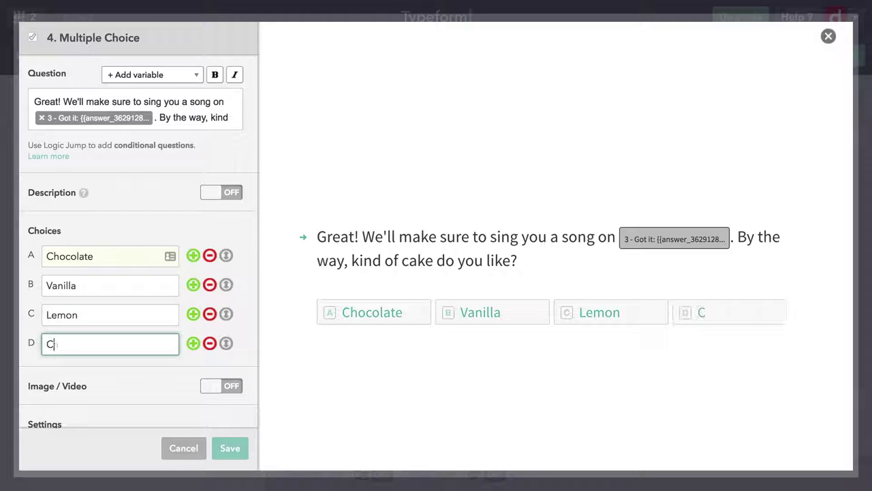
type("arrot")
key("Return")
type("Red ")
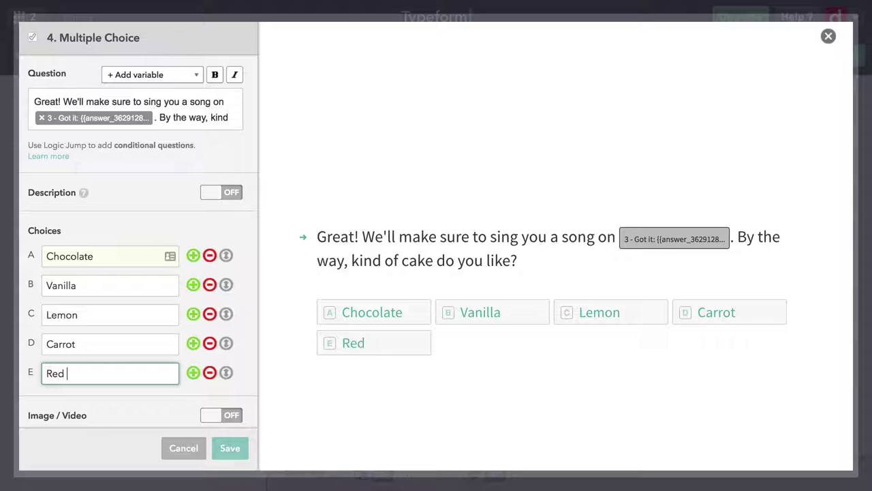
type("velvet")
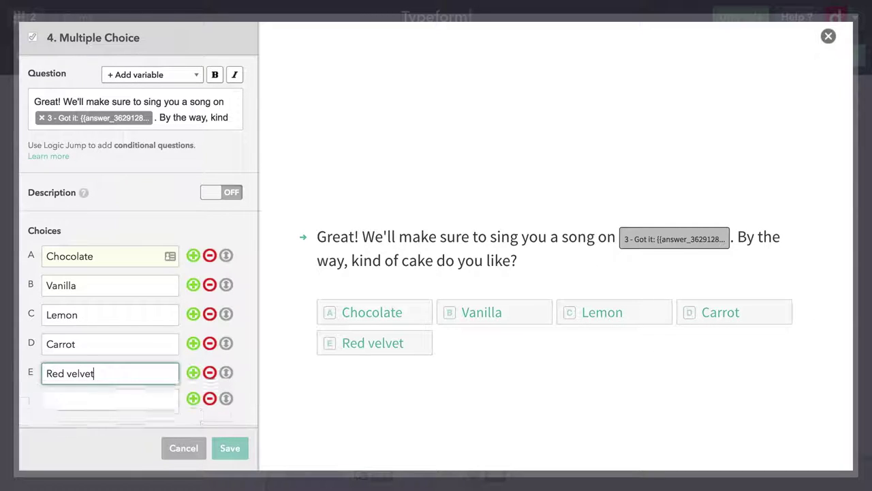
key("Return")
type("Other")
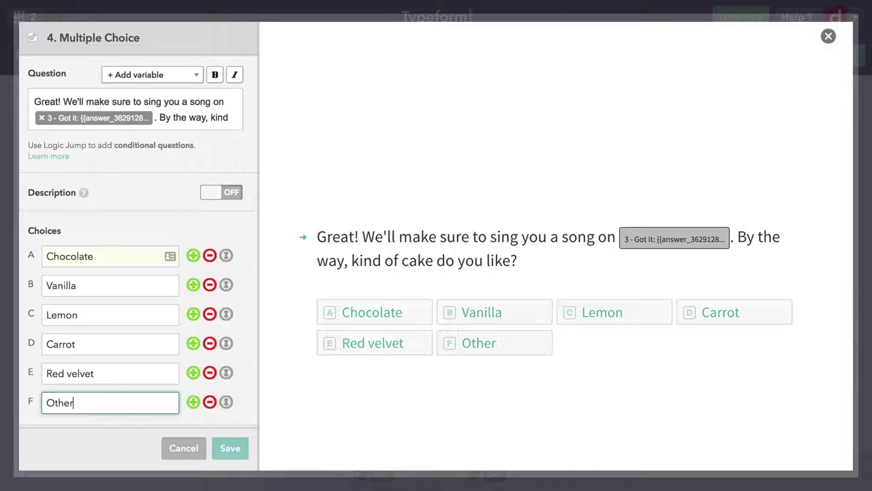
Delete the typed Other choice, turn on Randomize and the Other option, then save
scroll(115, 283, "down", 1)
scroll(115, 283, "down", 5)
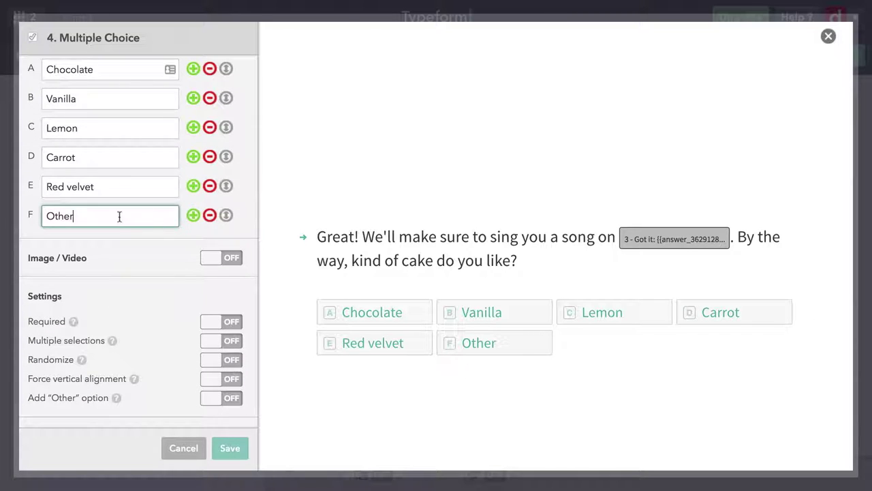
left_click(209, 216)
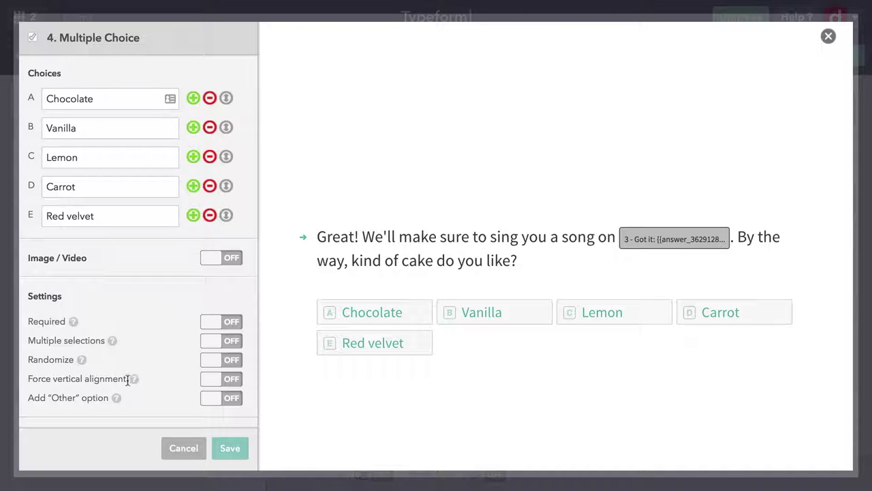
left_click(213, 361)
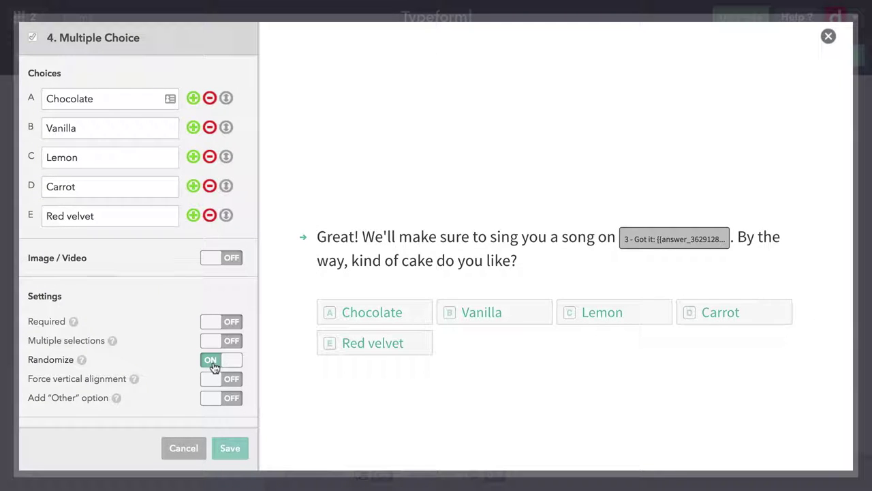
left_click(214, 401)
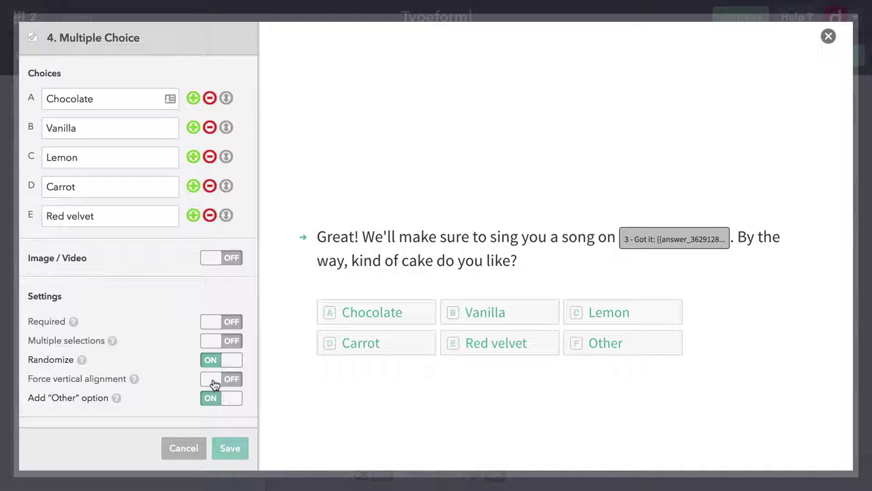
left_click(213, 380)
left_click(213, 383)
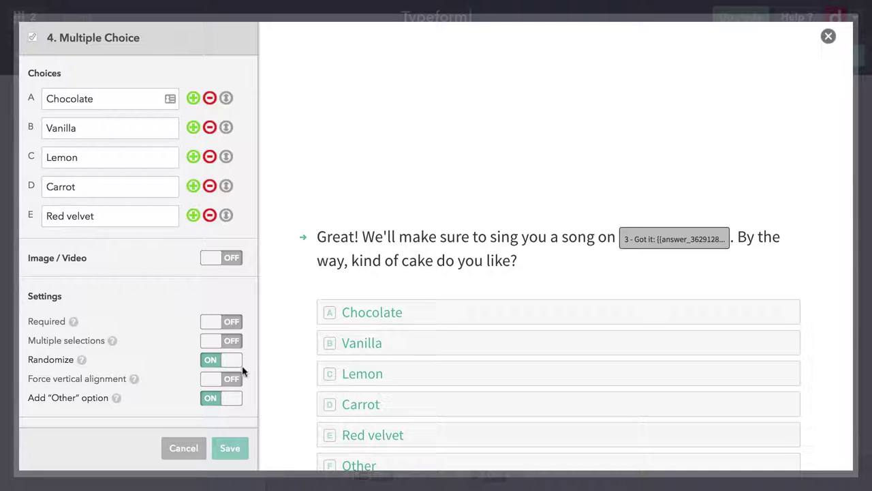
left_click(230, 450)
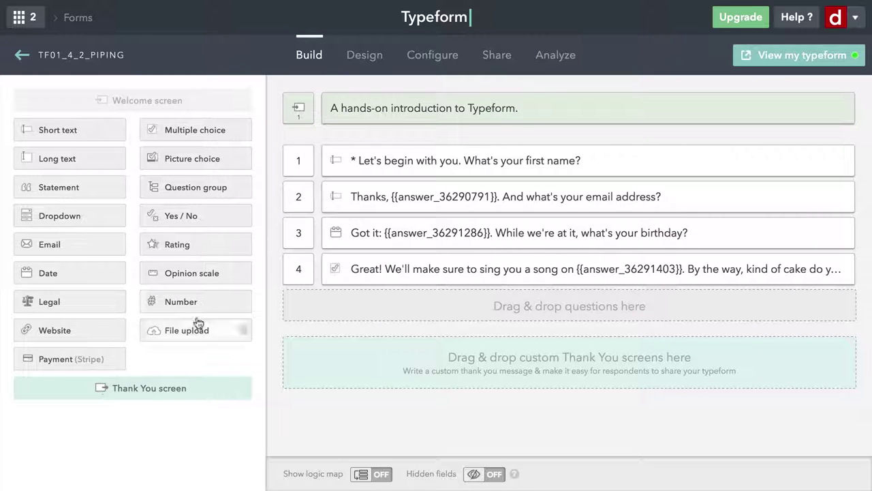
Add Yes/No question 5 'So, you liked … best, right?' piping the question 4 answer, and save
left_click_drag(153, 218, 325, 295)
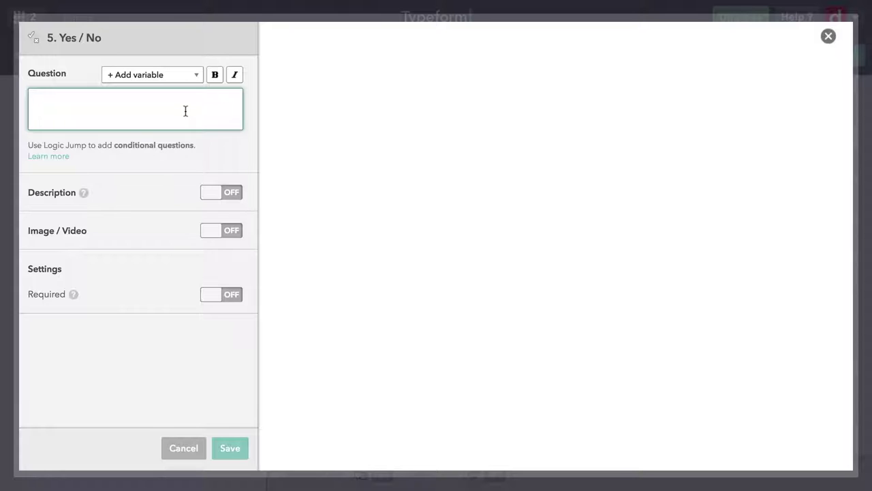
type("So, you said you liked {choice} best, right?")
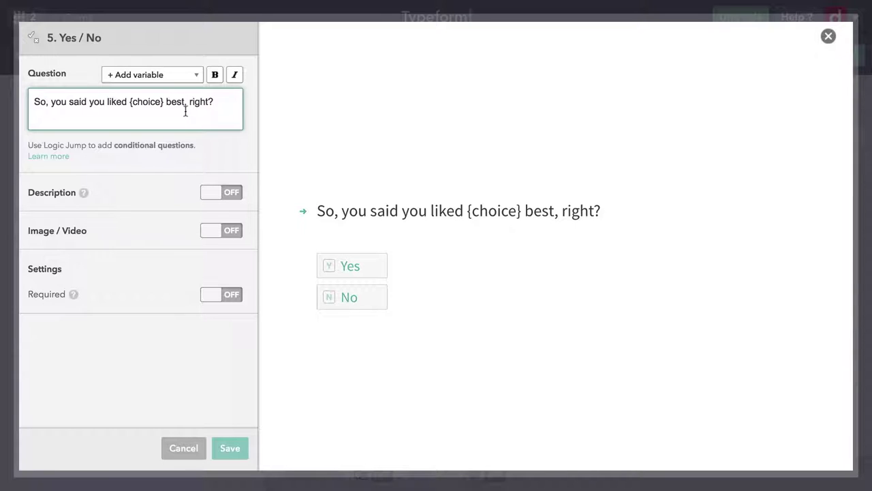
left_click(163, 105)
key("BackSpace")
key("BackSpace")
key("BackSpace")
key("BackSpace")
key("BackSpace")
key("BackSpace")
key("BackSpace")
key("BackSpace")
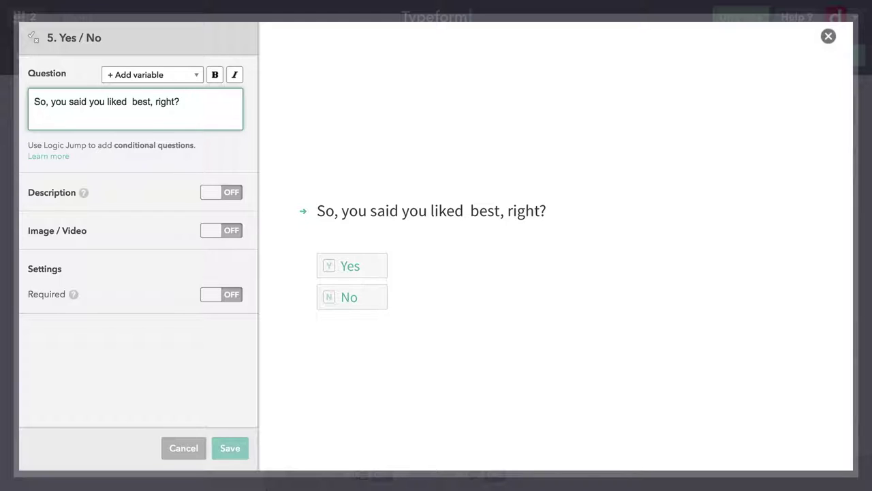
left_click(188, 77)
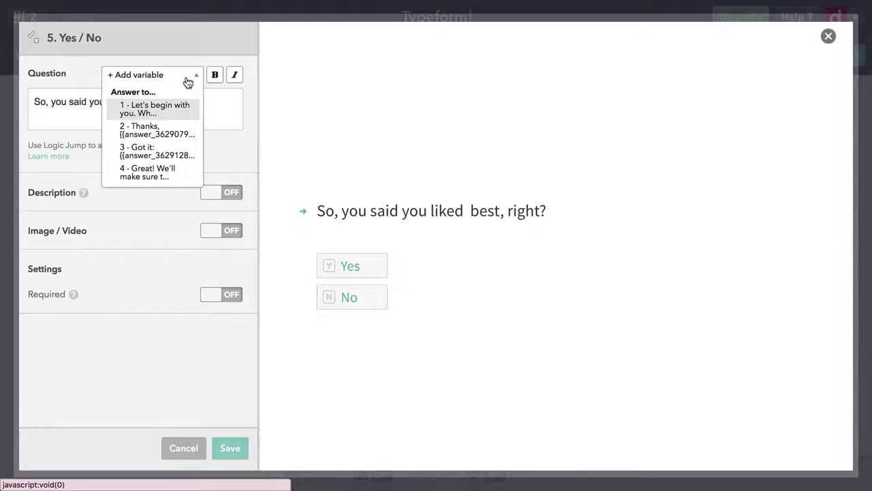
left_click(168, 177)
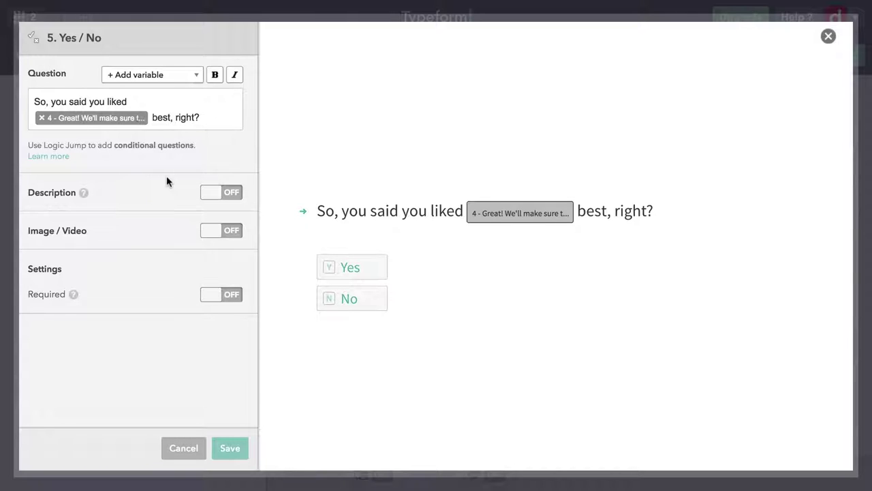
left_click(229, 451)
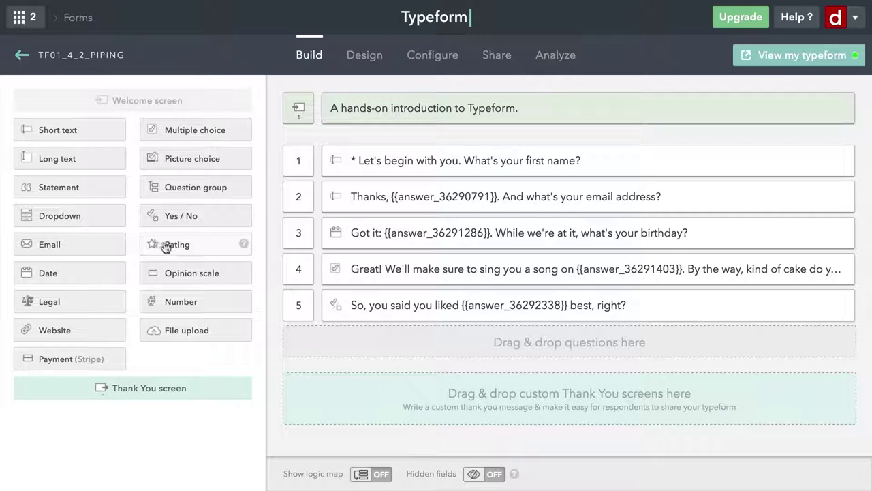
Add rating question 6 with the answers to questions 5 and 4 piped in place of placeholders
left_click_drag(164, 247, 353, 336)
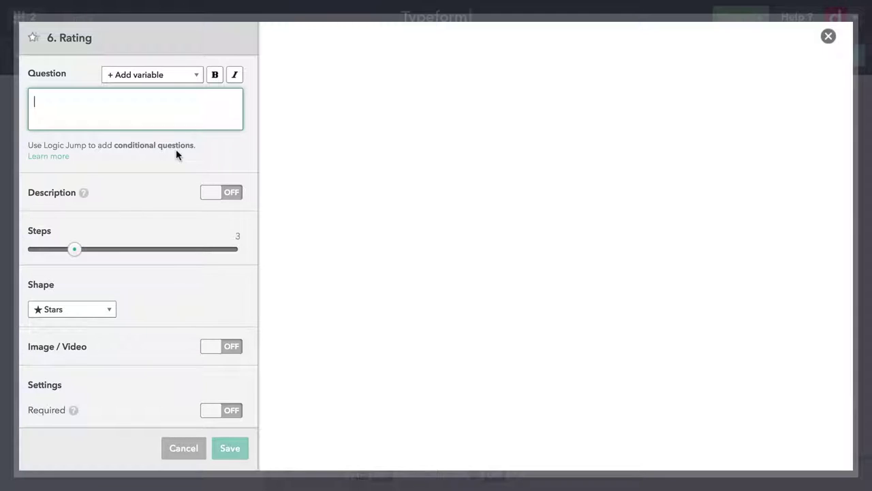
type("{yes/no}? And how much do you like {choice}?")
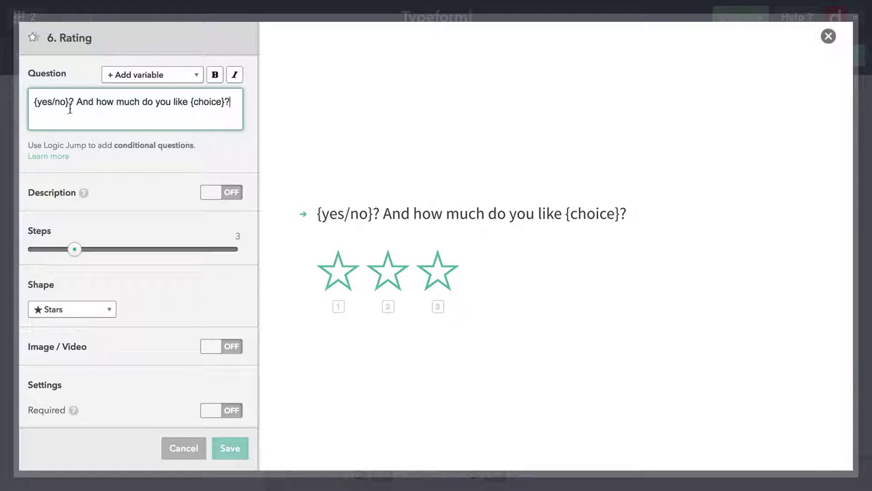
key("BackSpace")
key("BackSpace")
key("BackSpace")
key("BackSpace")
key("BackSpace")
key("BackSpace")
key("BackSpace")
key("BackSpace")
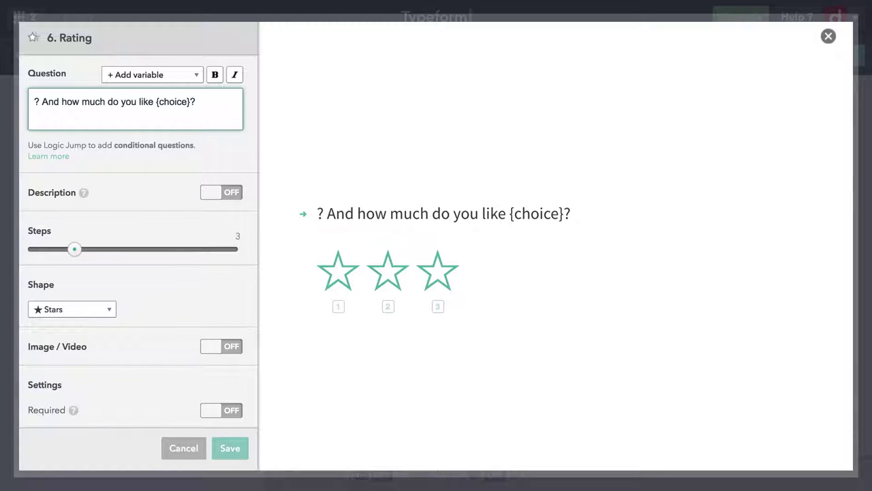
left_click(177, 77)
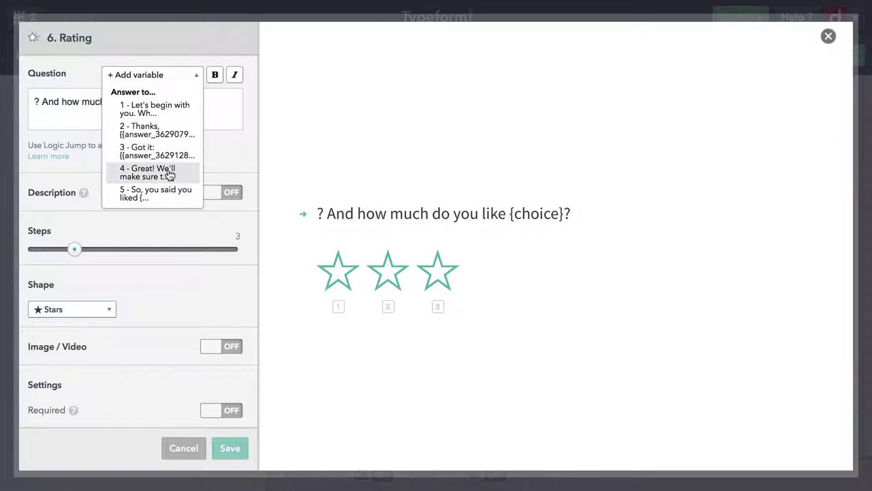
left_click(164, 198)
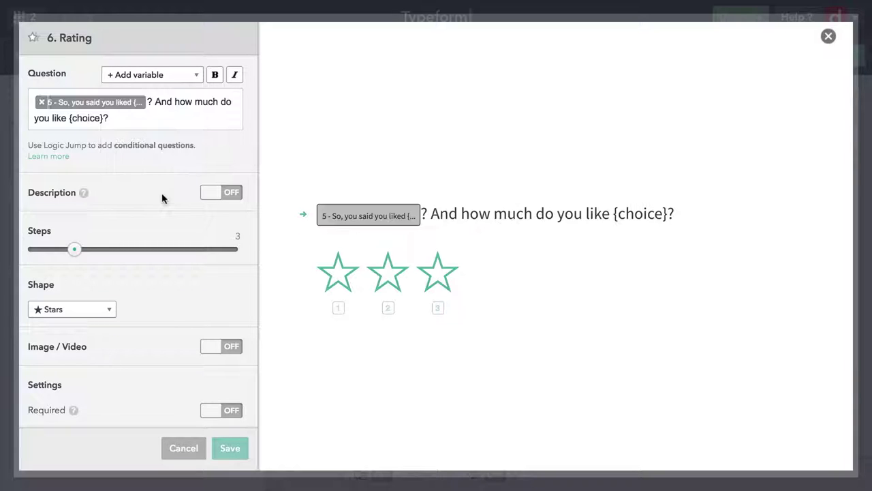
left_click(103, 119)
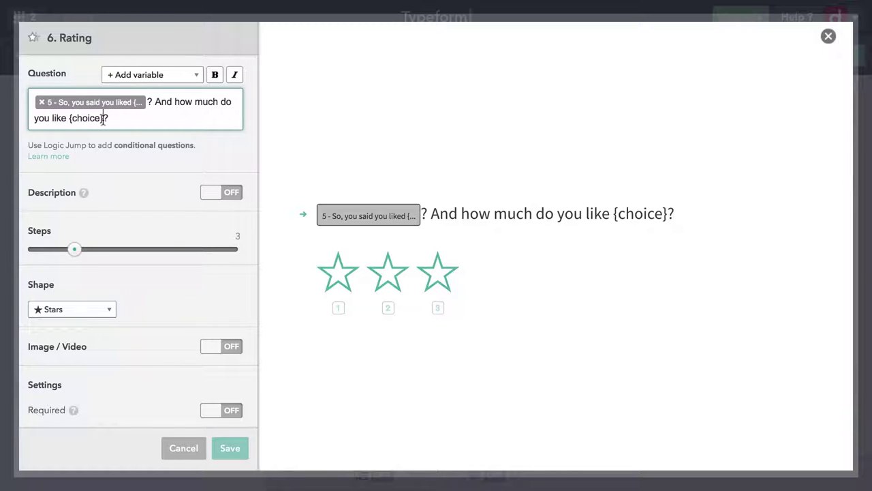
key("BackSpace")
key("BackSpace")
key("BackSpace")
key("BackSpace")
key("BackSpace")
key("BackSpace")
key("BackSpace")
key("BackSpace")
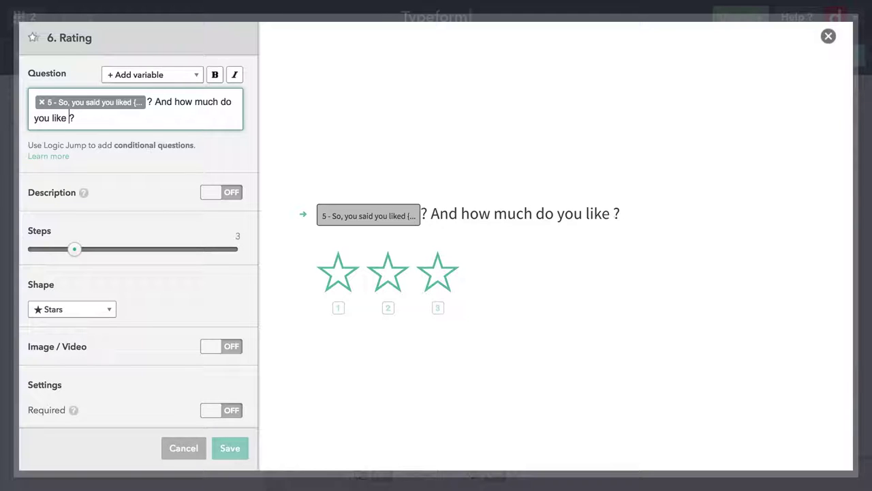
left_click(173, 77)
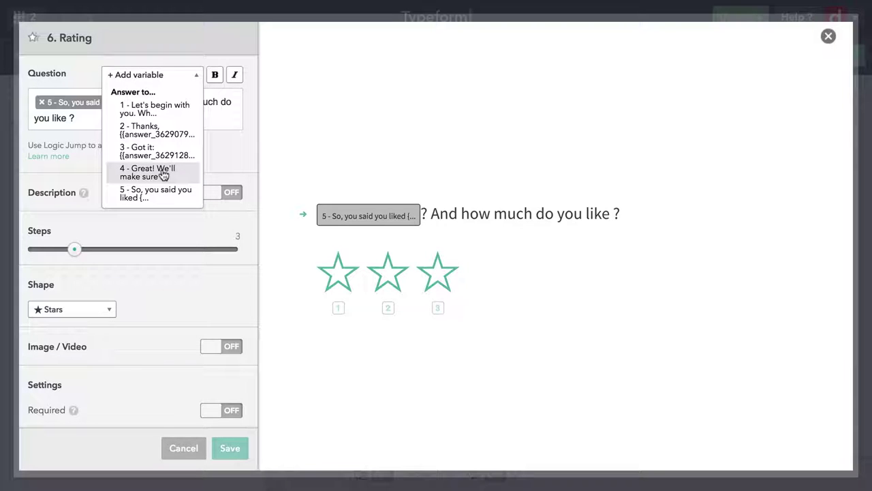
left_click(164, 175)
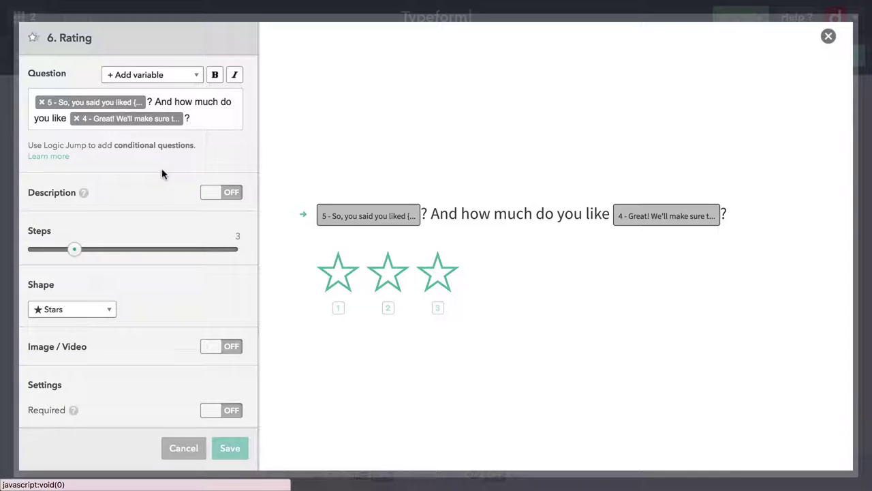
Give the rating 5 steps with the Thumbs up shape and save it
left_click(111, 249)
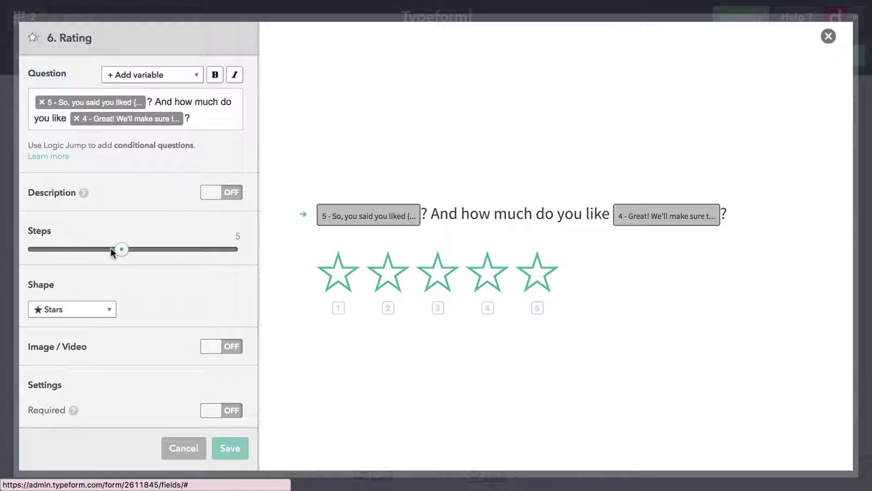
left_click(93, 318)
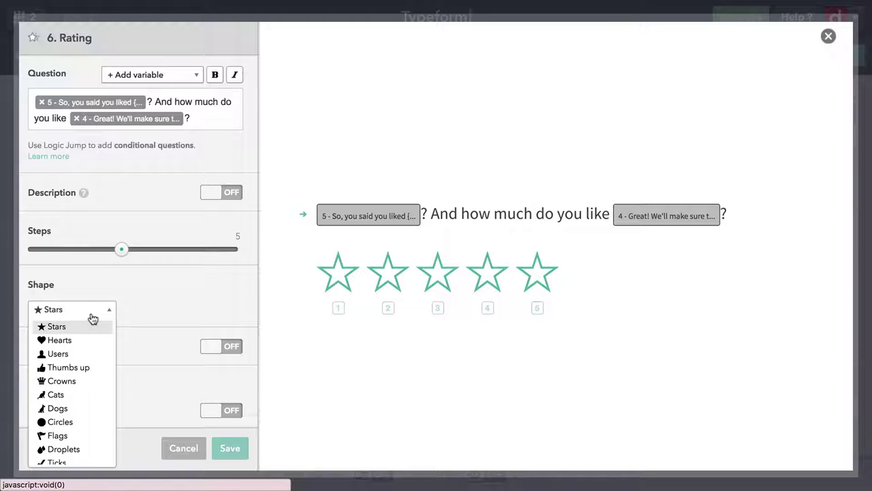
left_click(83, 367)
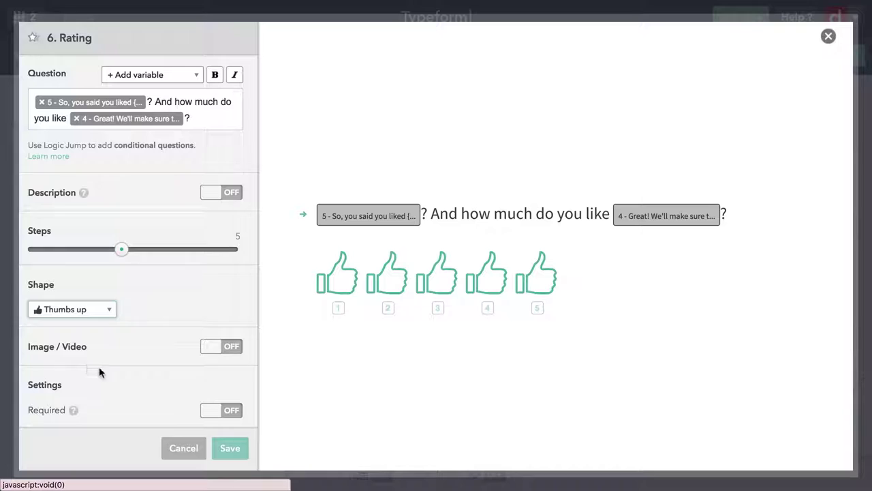
left_click(230, 453)
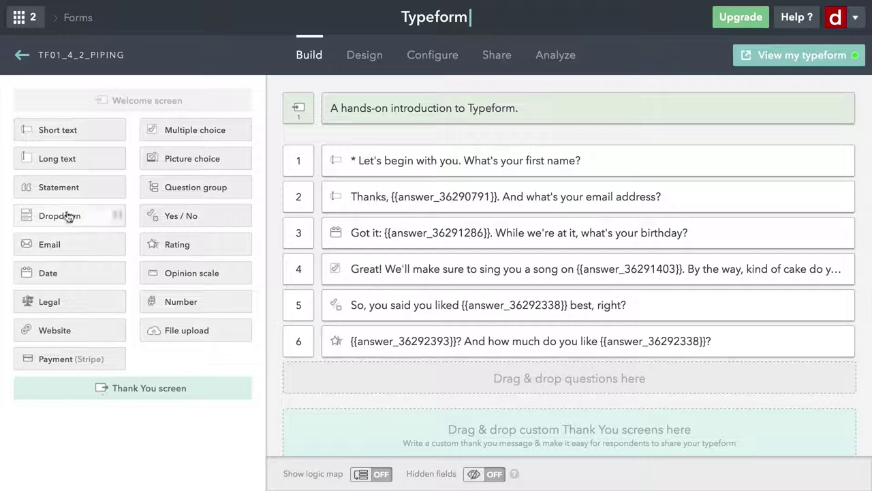
Add the Happy Birthday closing statement, replacing {name} with the piped question 1 answer, and save
left_click_drag(30, 190, 317, 374)
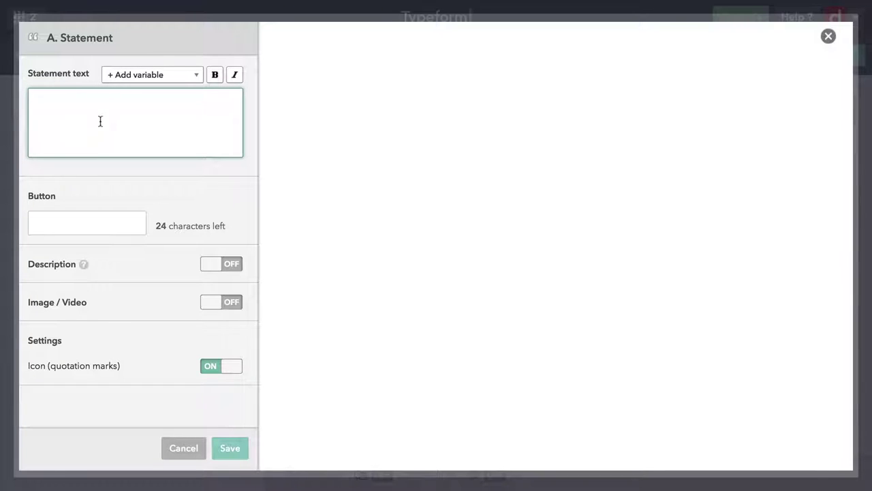
type("That's enough for now, {name}! Hopefully you see how piping can give continuity and humanity to your questions. Good luck and Happy Birthday (eventually)!")
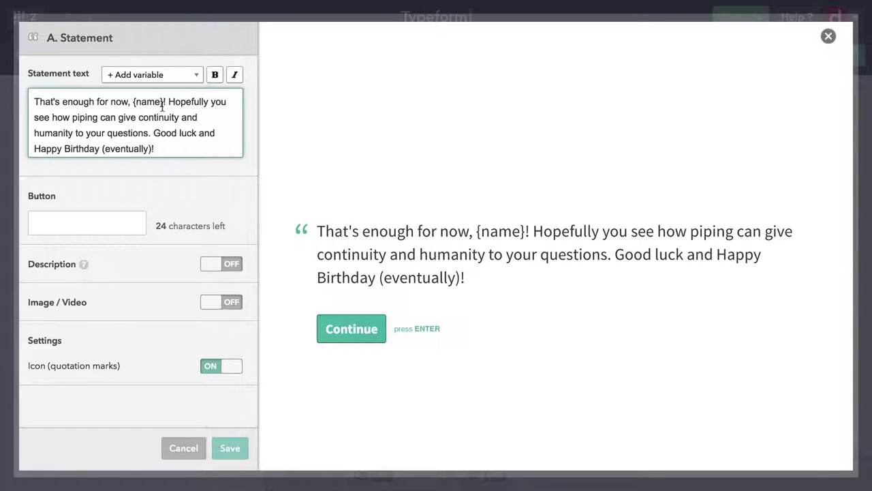
left_click(162, 107)
key("BackSpace")
key("BackSpace")
key("BackSpace")
key("BackSpace")
key("BackSpace")
key("BackSpace")
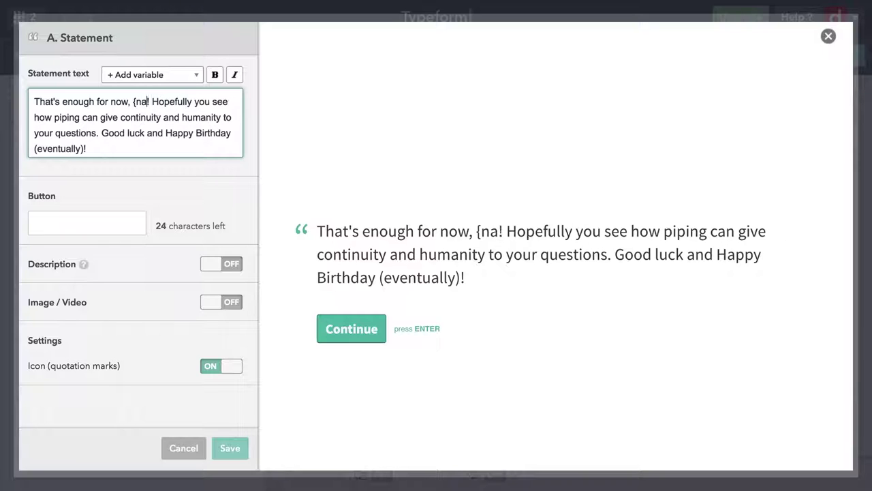
left_click(171, 82)
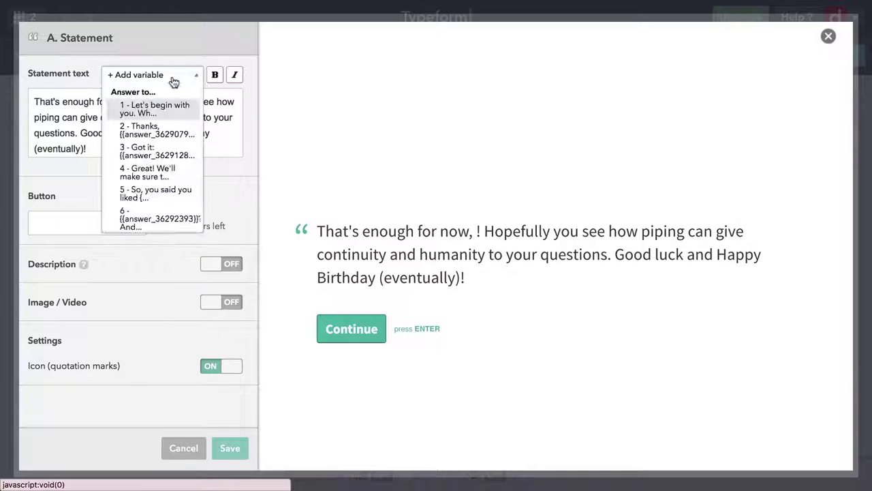
left_click(168, 111)
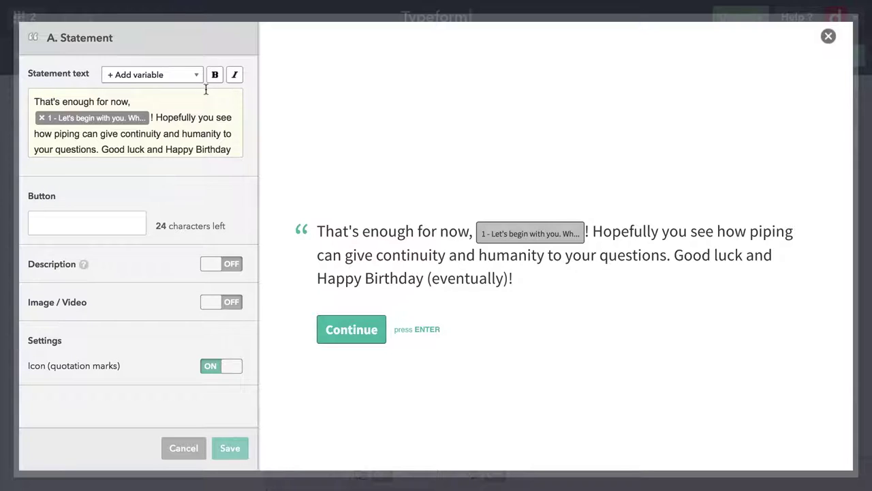
left_click(230, 453)
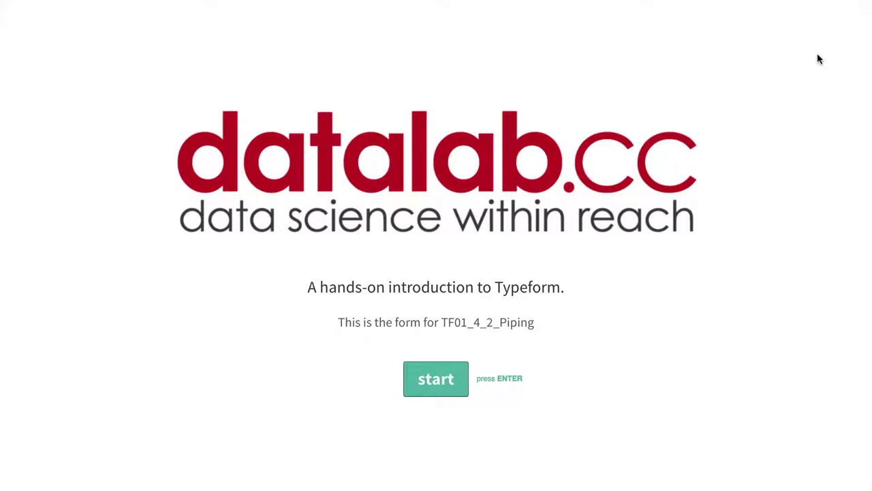
Start the preview and answer with a first name, an email address and birthday 07.17.1981
key("Return")
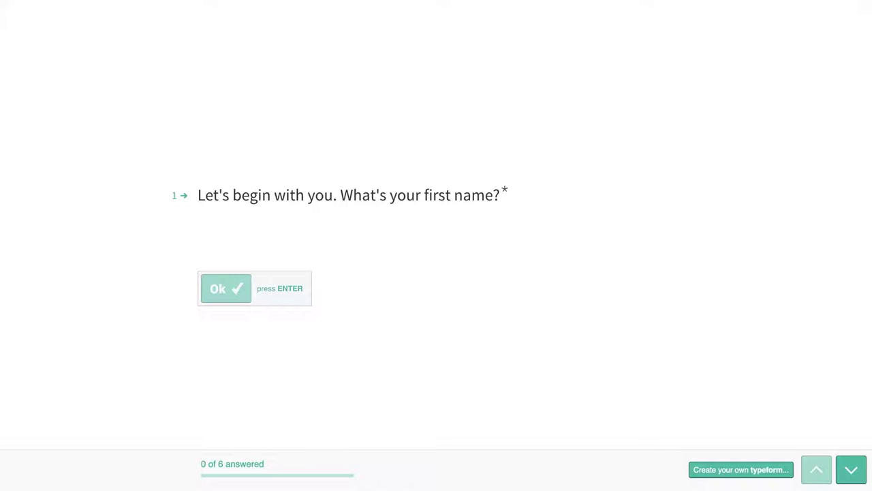
type("Bart")
key("Return")
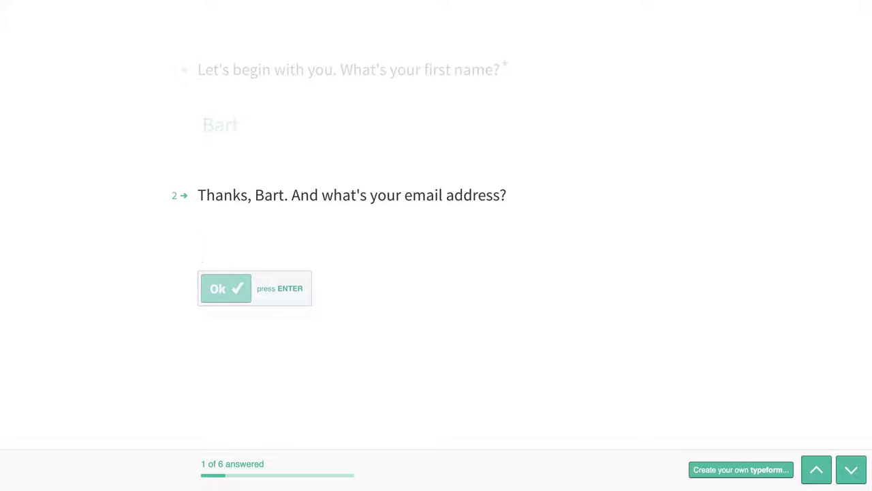
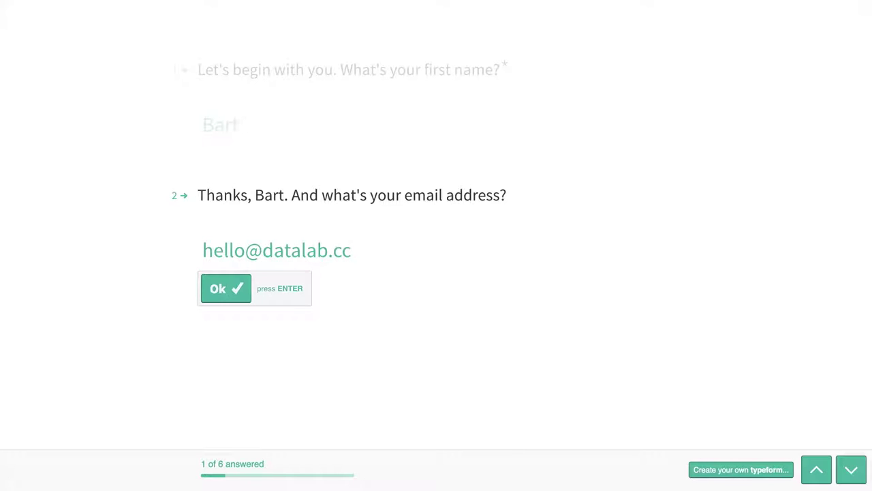
key("Return")
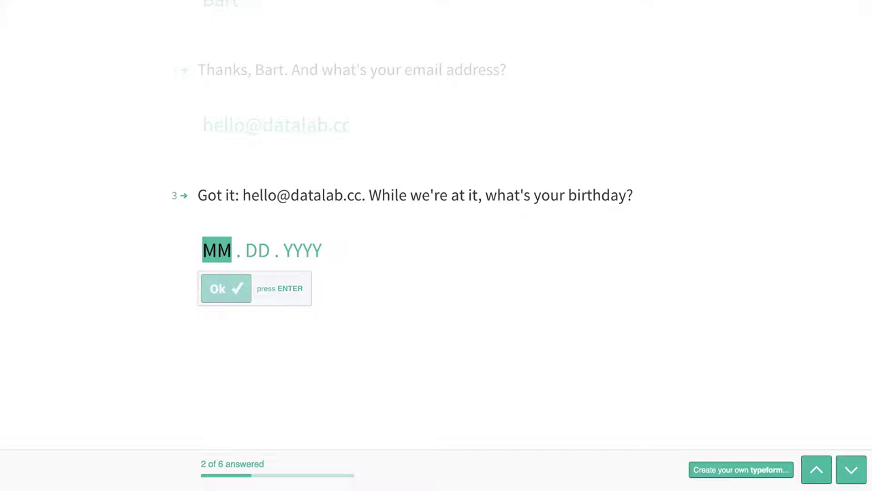
type("07 . ")
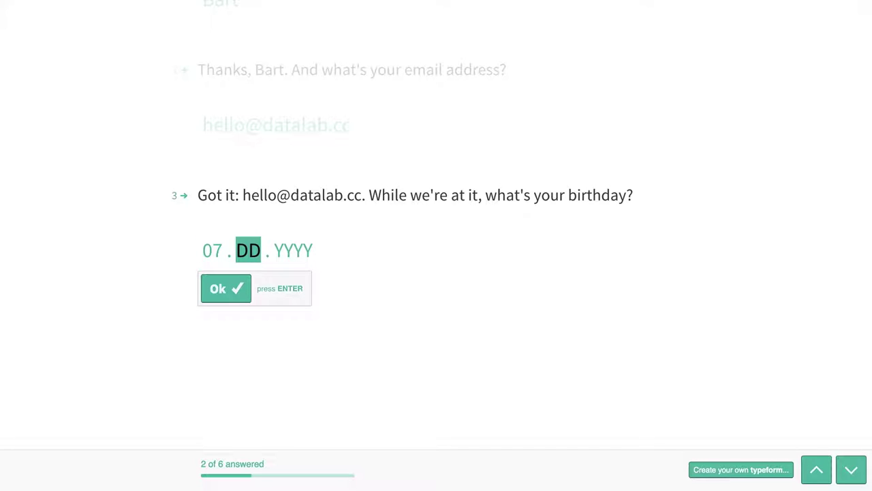
type("17 . ")
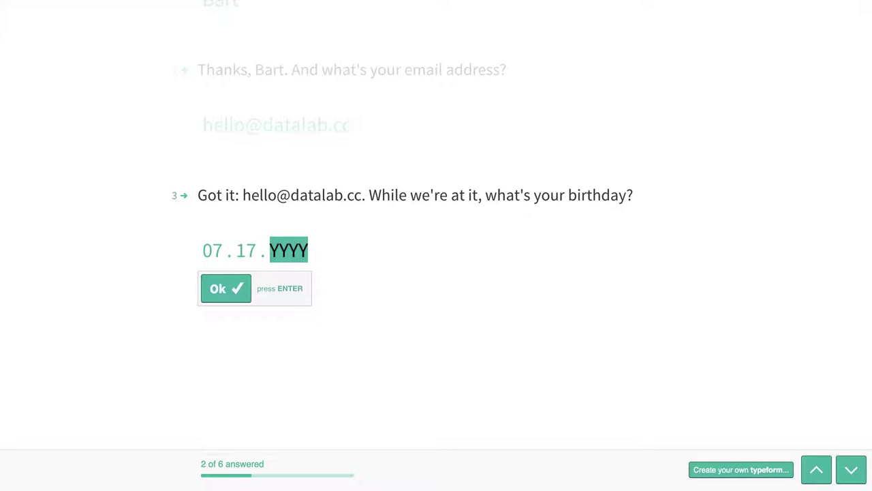
type("29")
type("81")
key("BackSpace")
key("BackSpace")
key("BackSpace")
key("BackSpace")
type("1981")
key("Return")
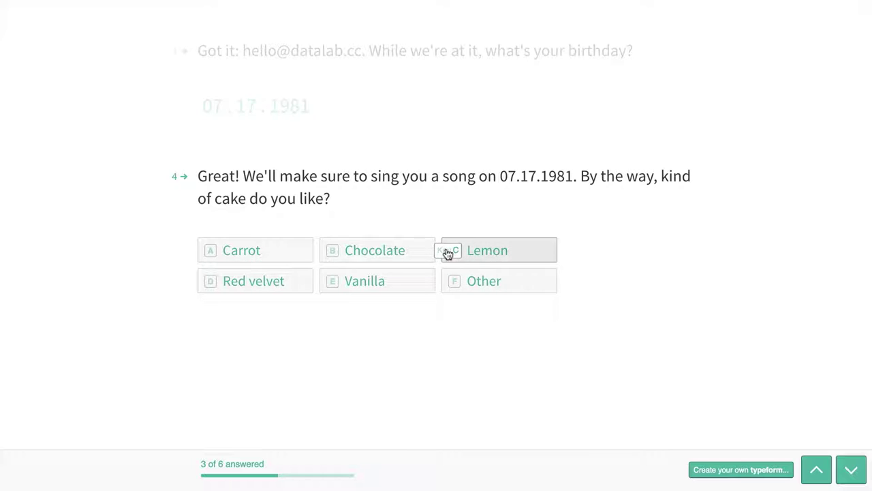
Pick Chocolate as favourite cake, confirm Yes, and rate it 4 out of 5 thumbs
key("b")
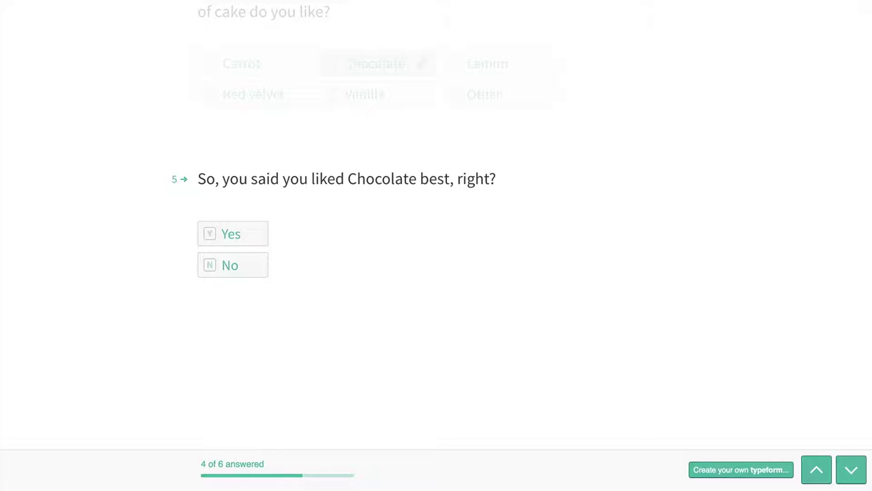
key("y")
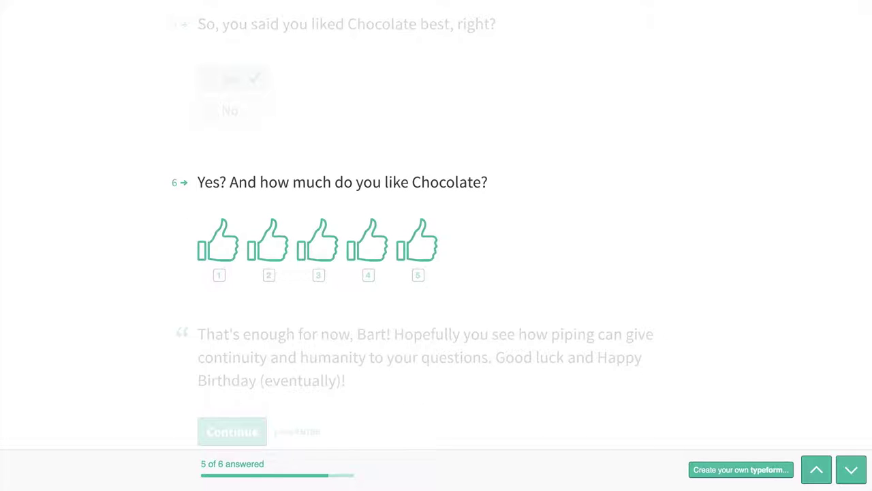
key("4")
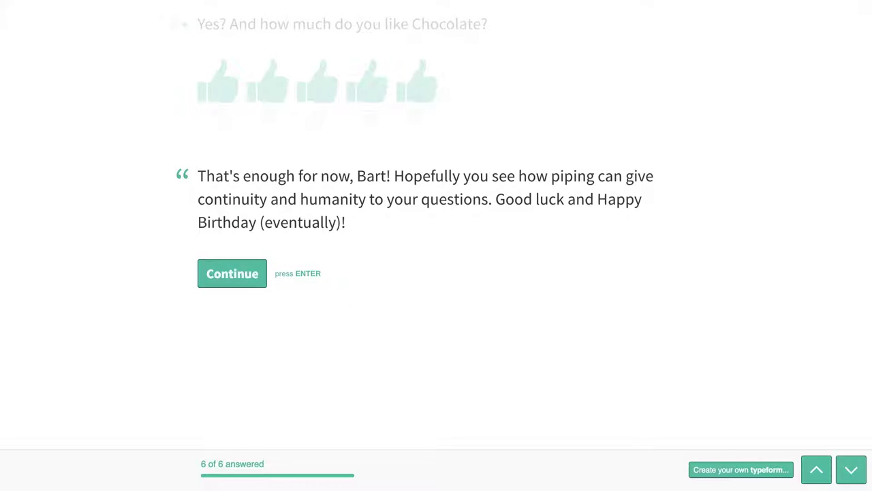